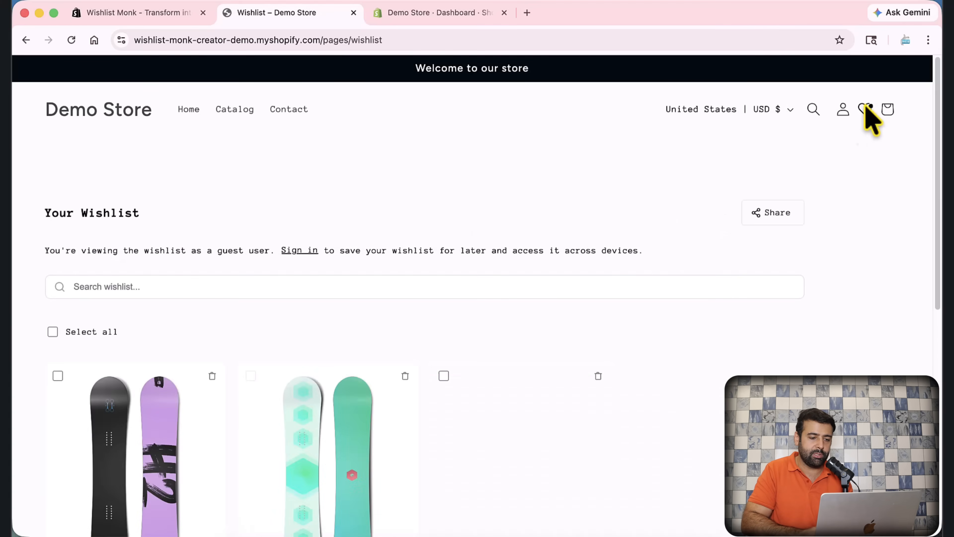
Step: Scroll the wishlist and open The Collection Snowboard: Liquid product page
scroll(767, 226, "down", 4)
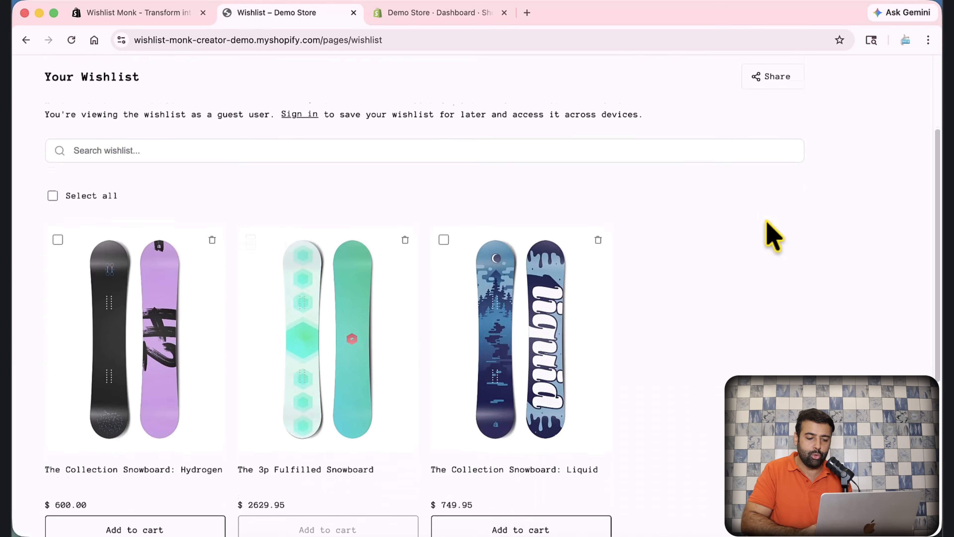
scroll(770, 235, "down", 2)
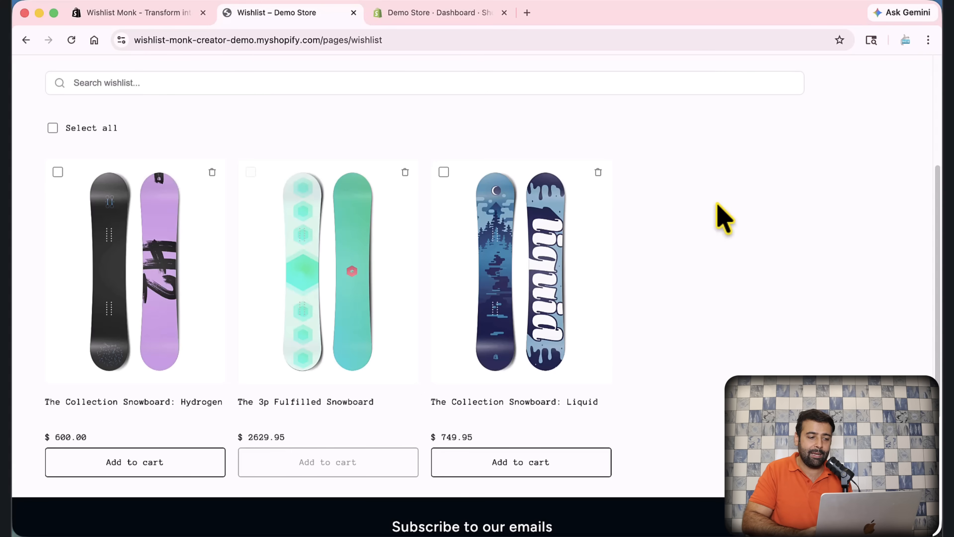
scroll(657, 256, "up", 5)
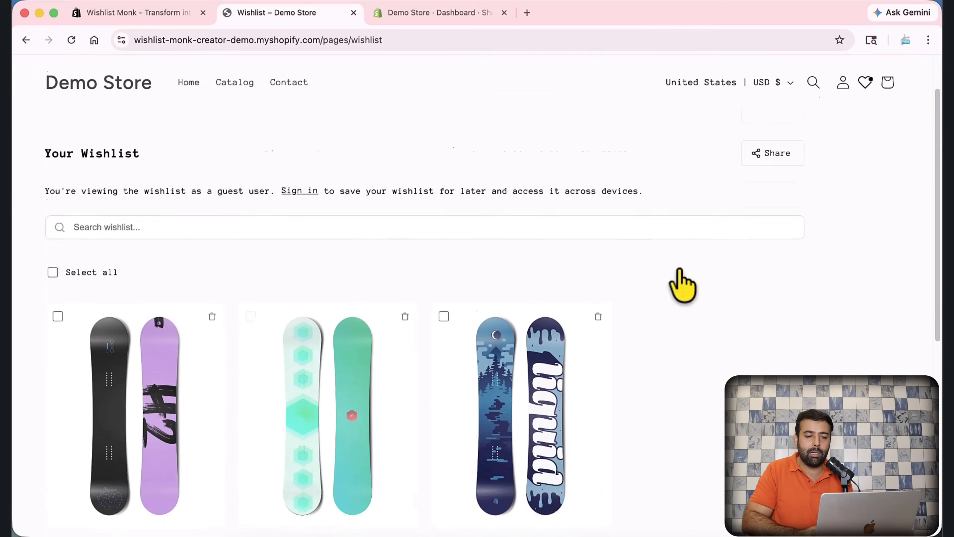
scroll(702, 251, "down", 5)
scroll(696, 237, "down", 1)
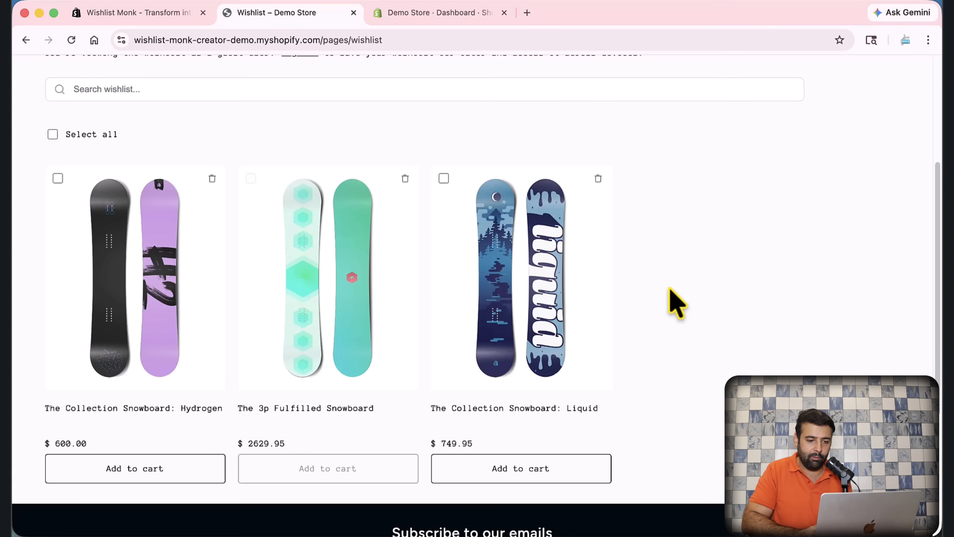
scroll(676, 303, "down", 3)
scroll(677, 303, "up", 5)
scroll(676, 302, "down", 3)
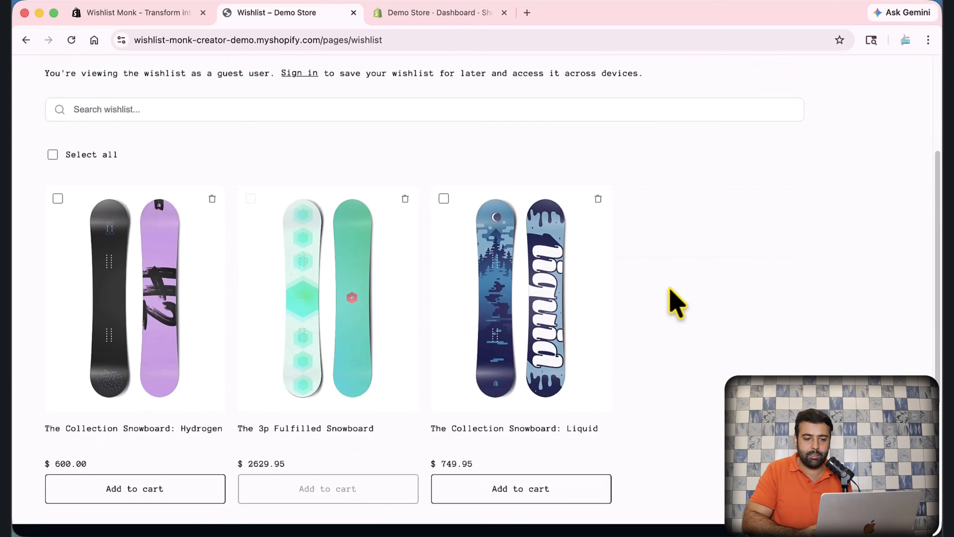
left_click(532, 326)
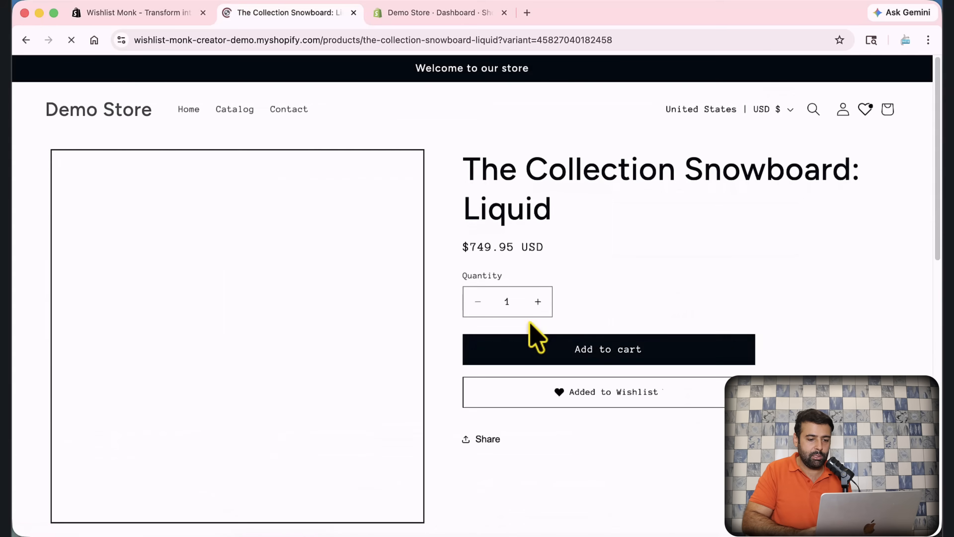
Step: Confirm the snowboard is already wishlisted, then go to the Wishlist Monk admin dashboard
scroll(761, 217, "down", 2)
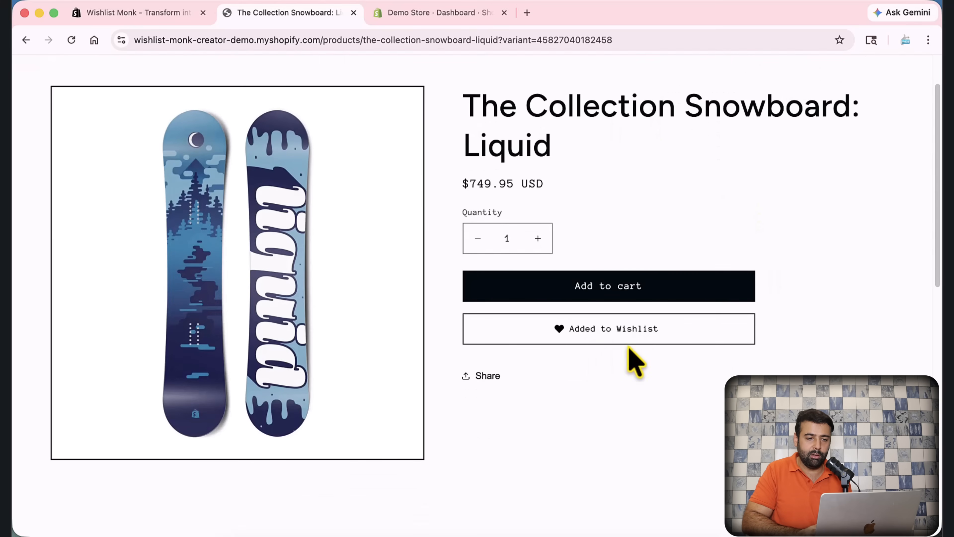
scroll(812, 311, "up", 2)
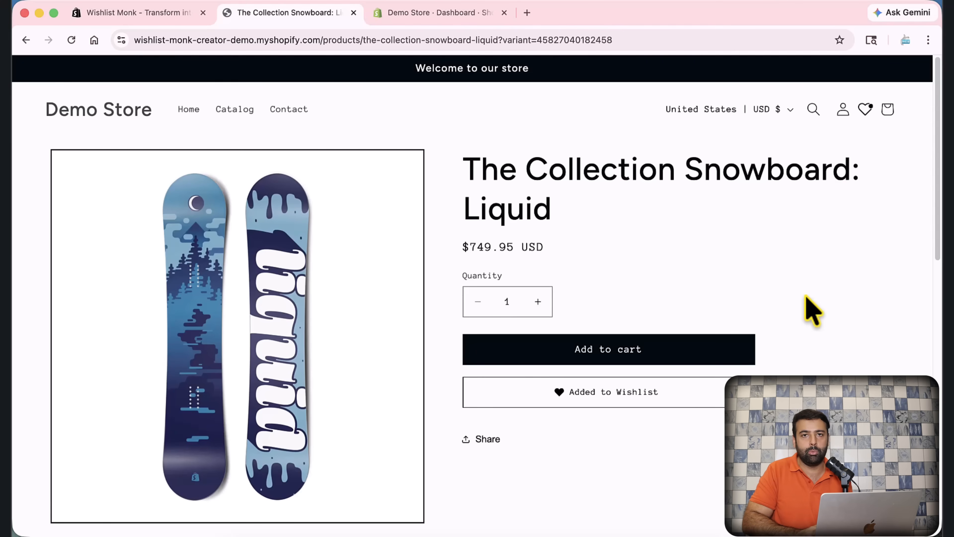
left_click(455, 30)
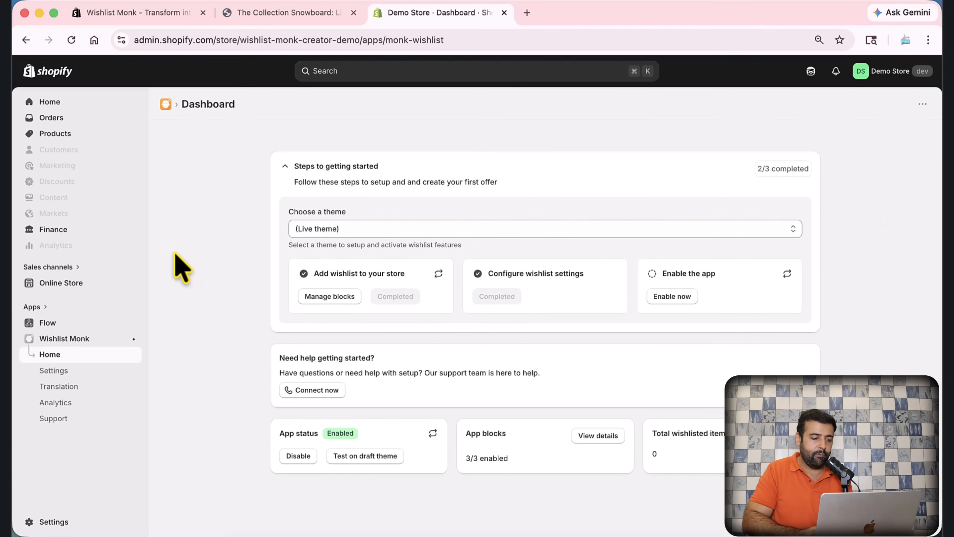
Step: Open Wishlist Monk's Settings and its Product page display section
left_click(78, 372)
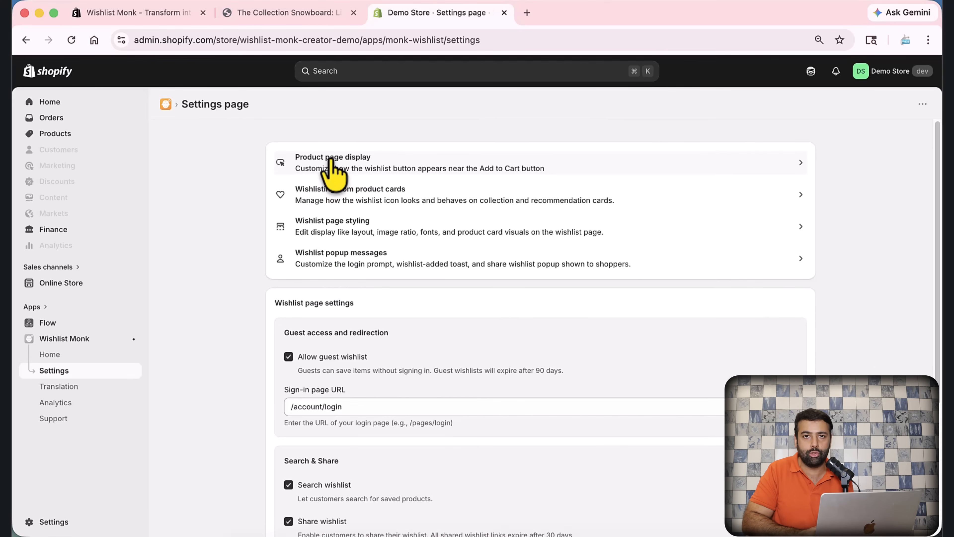
left_click(377, 166)
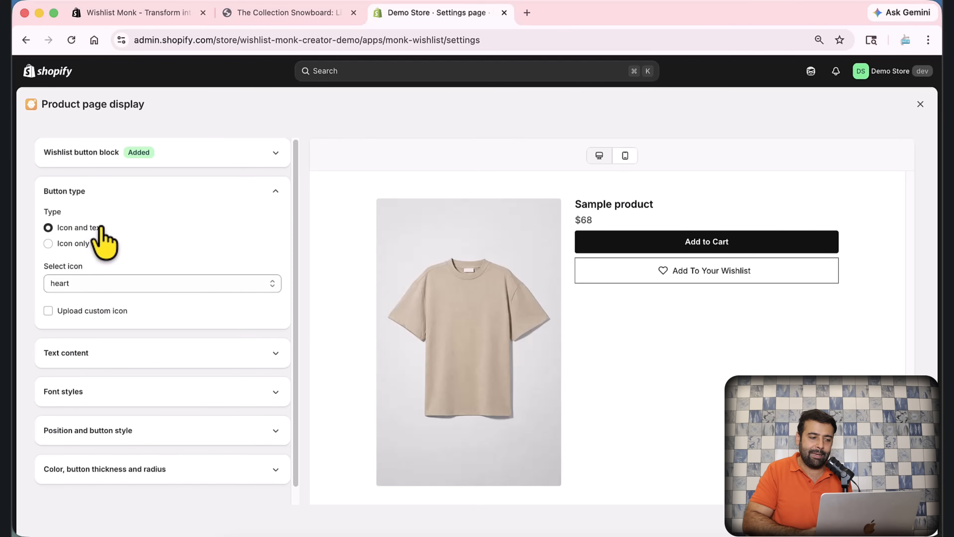
Step: Set the product-page button to Icon only with the heart icon, and tick Upload custom icon
left_click(77, 245)
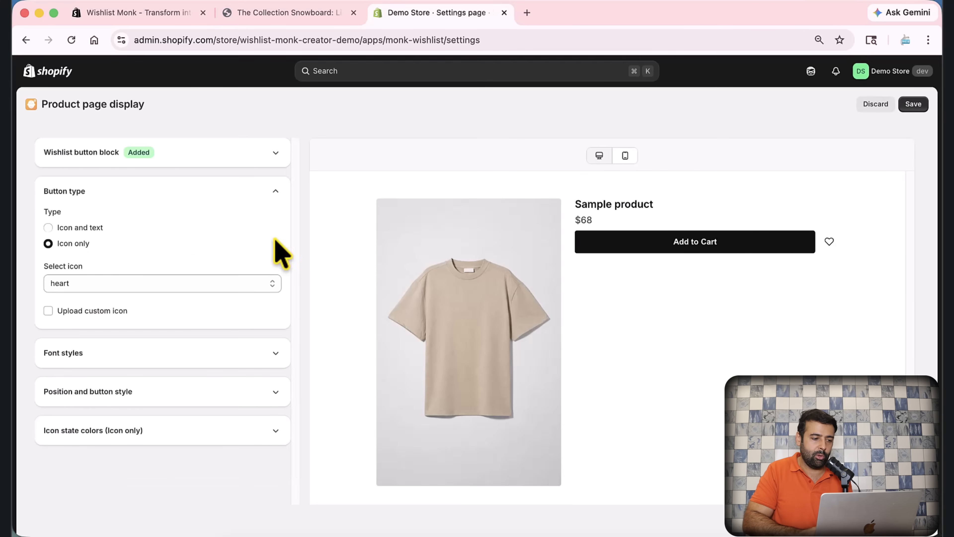
left_click(211, 285)
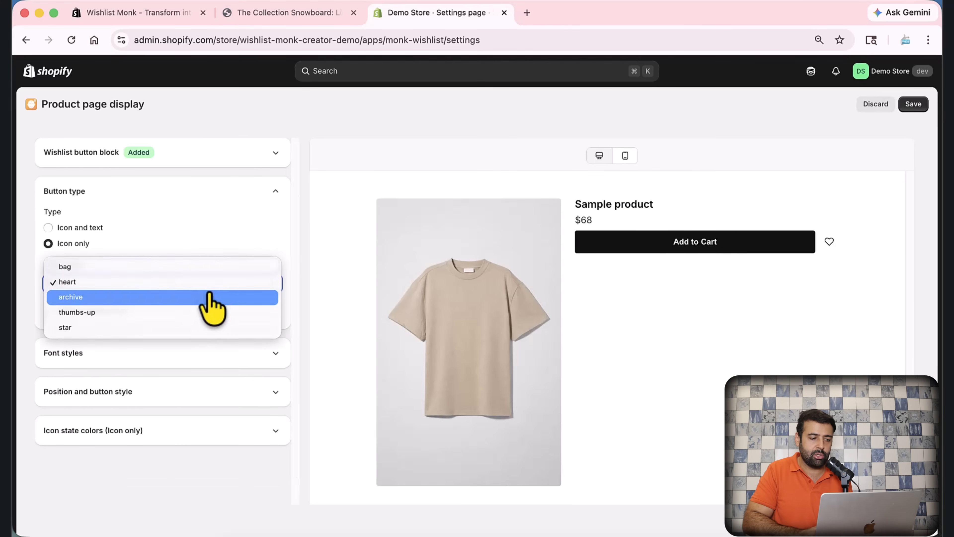
left_click(213, 301)
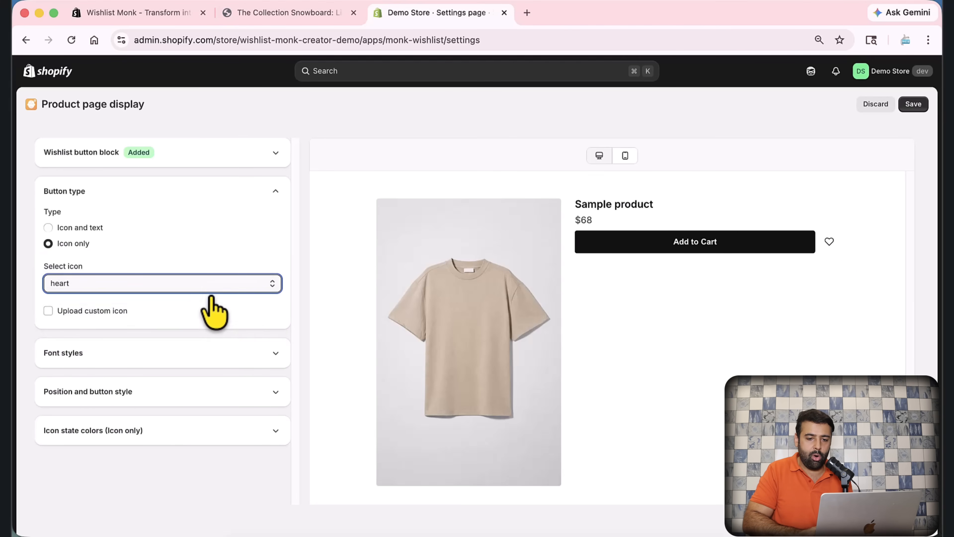
left_click(202, 282)
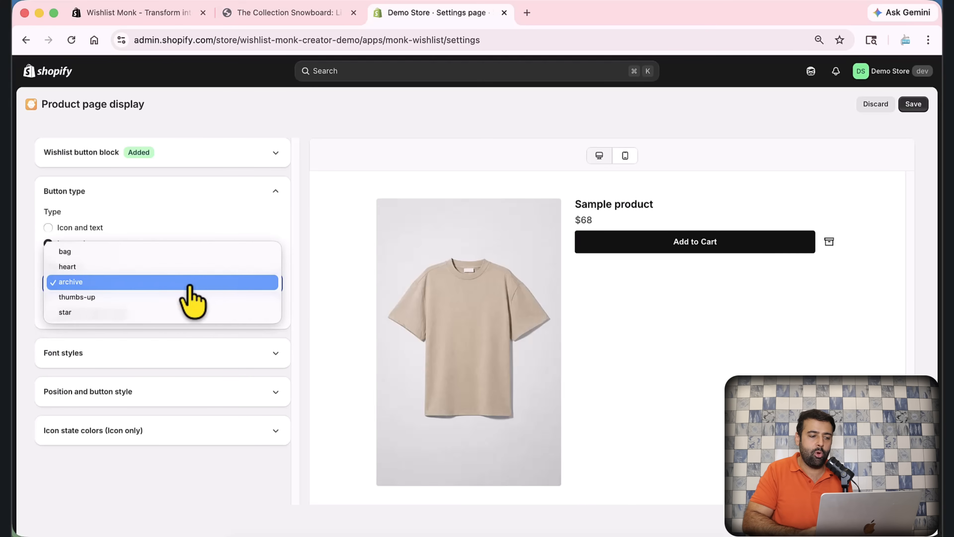
left_click(175, 268)
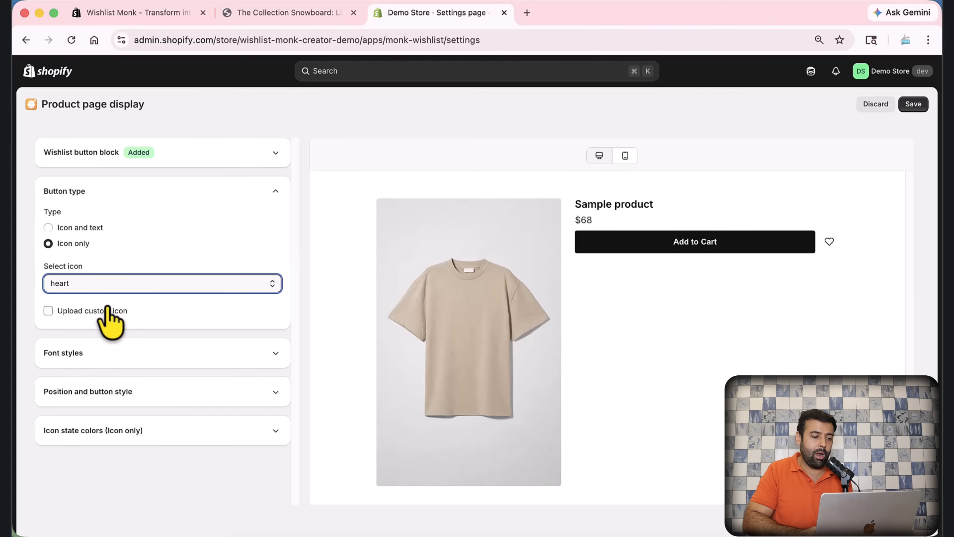
left_click(48, 310)
scroll(213, 288, "down", 3)
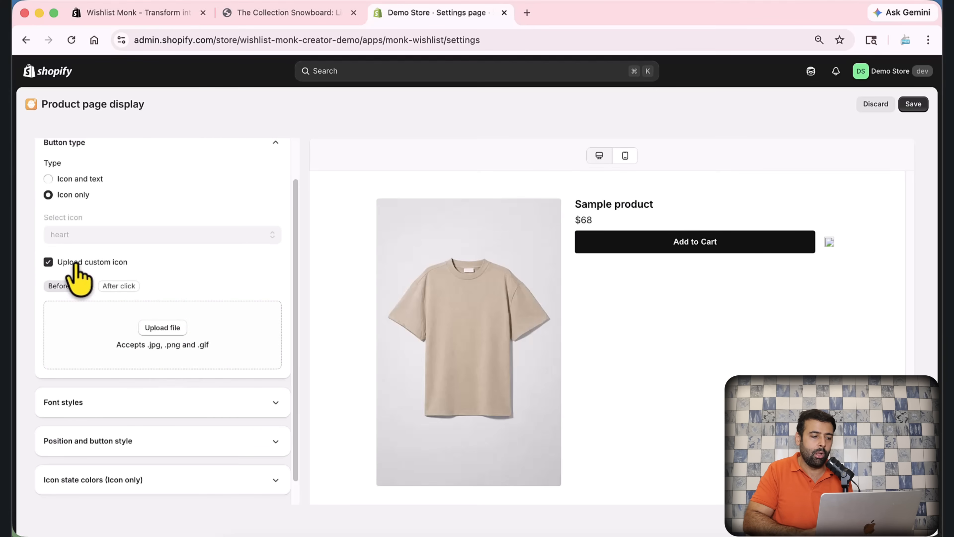
Step: Untick Upload custom icon and sync the store's fonts from Font styles
left_click(49, 261)
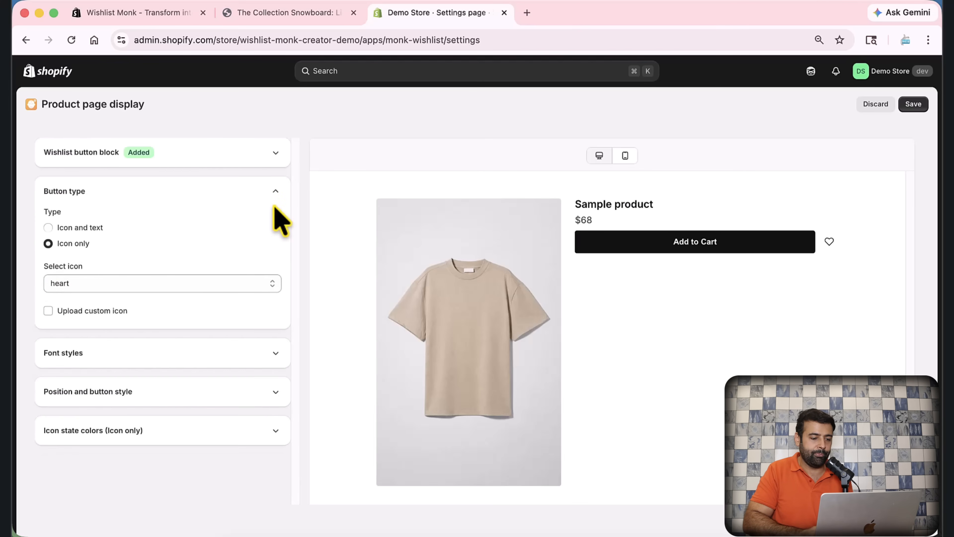
left_click(274, 353)
scroll(213, 284, "down", 2)
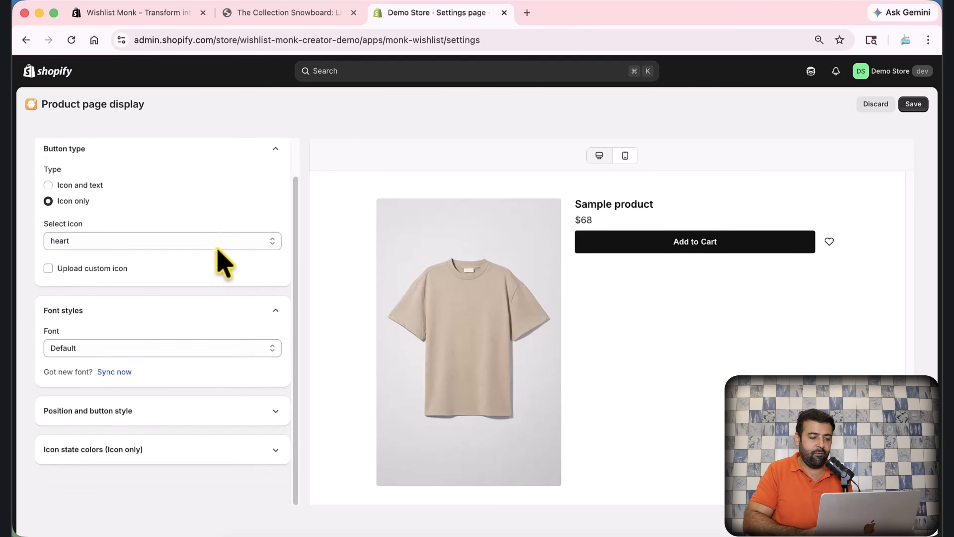
left_click(202, 340)
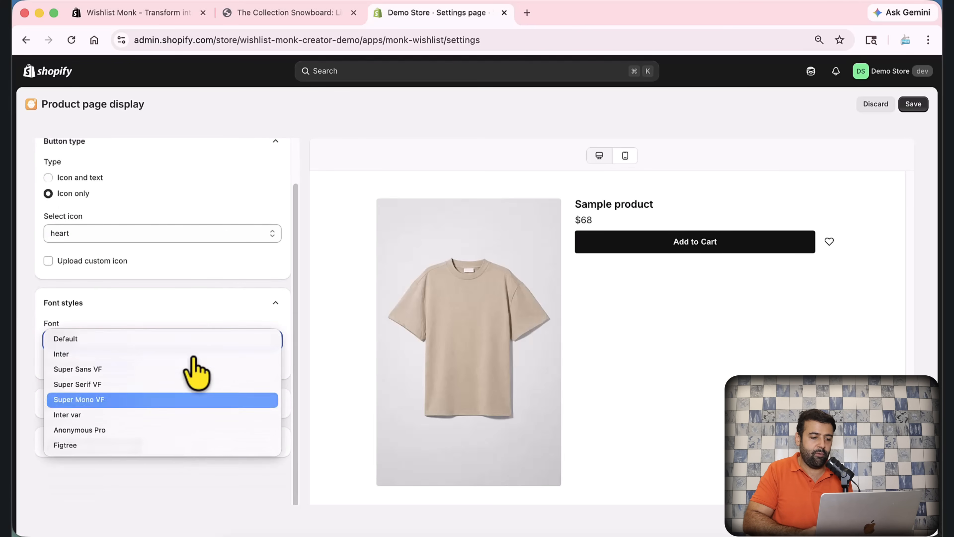
left_click(243, 300)
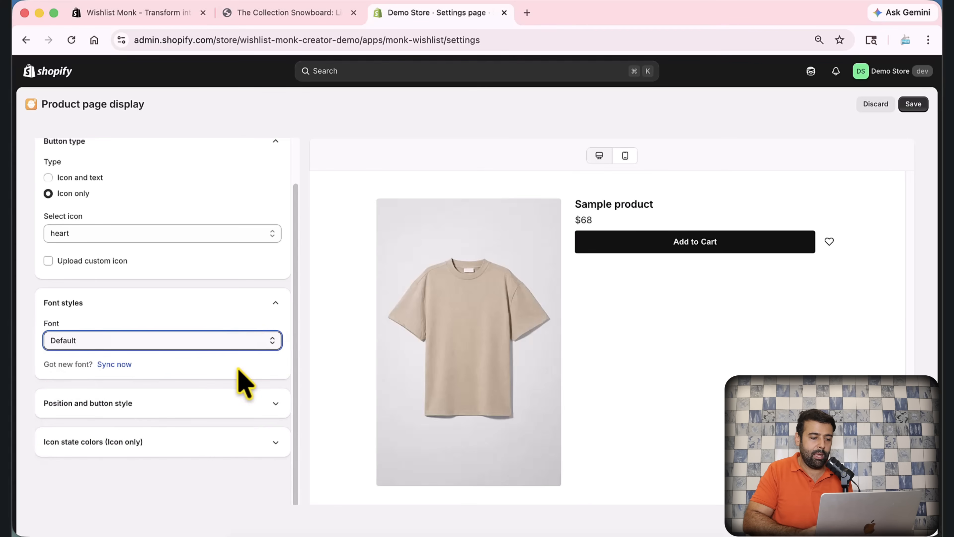
left_click(116, 364)
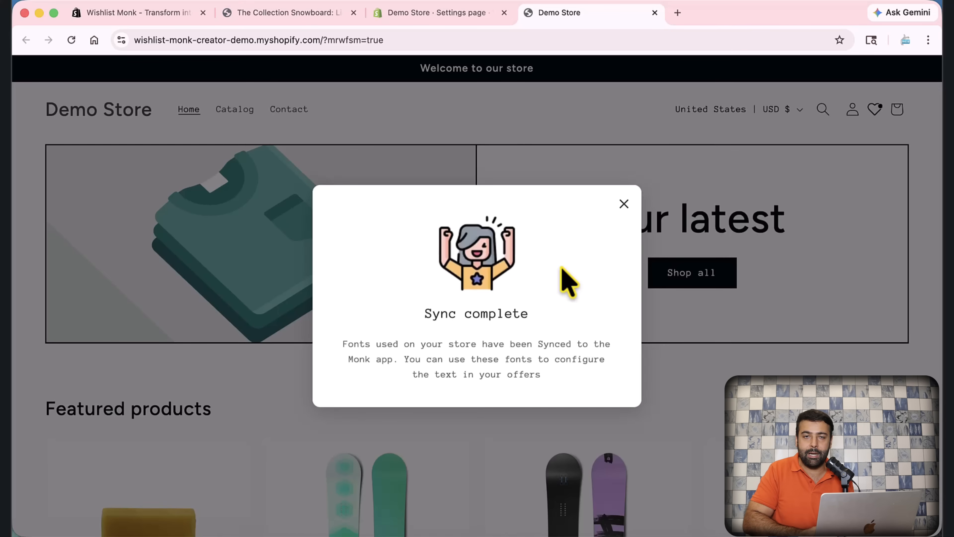
left_click(462, 19)
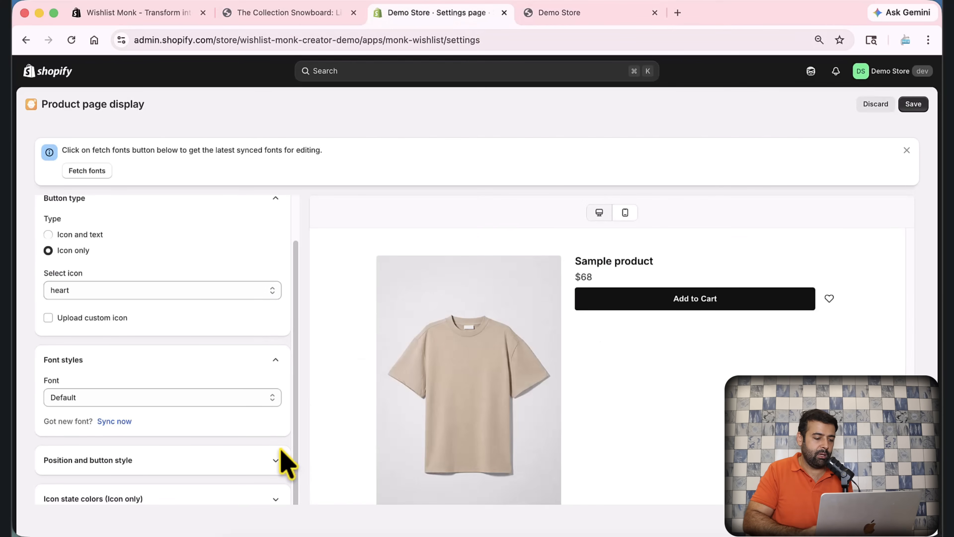
Step: Place the wishlist heart beside the product name
left_click(275, 460)
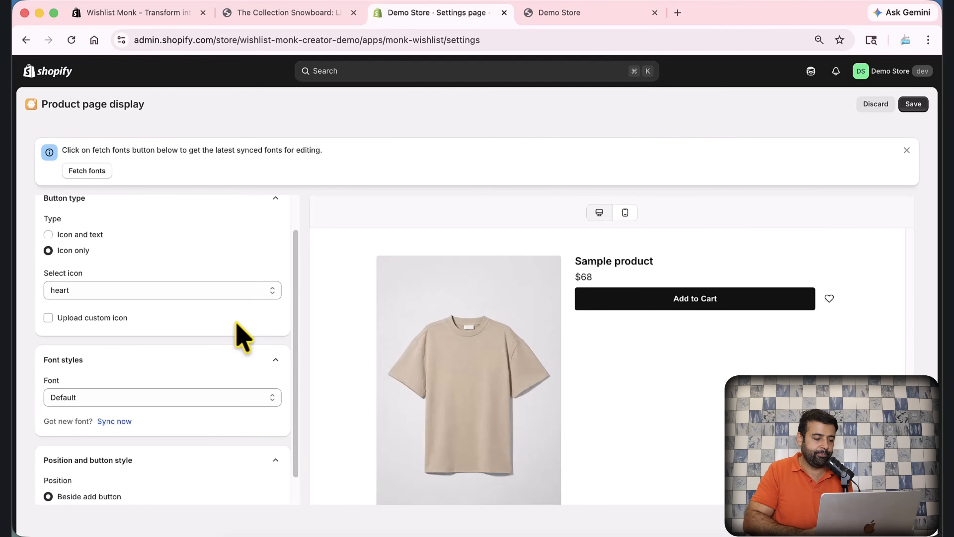
scroll(236, 327, "down", 5)
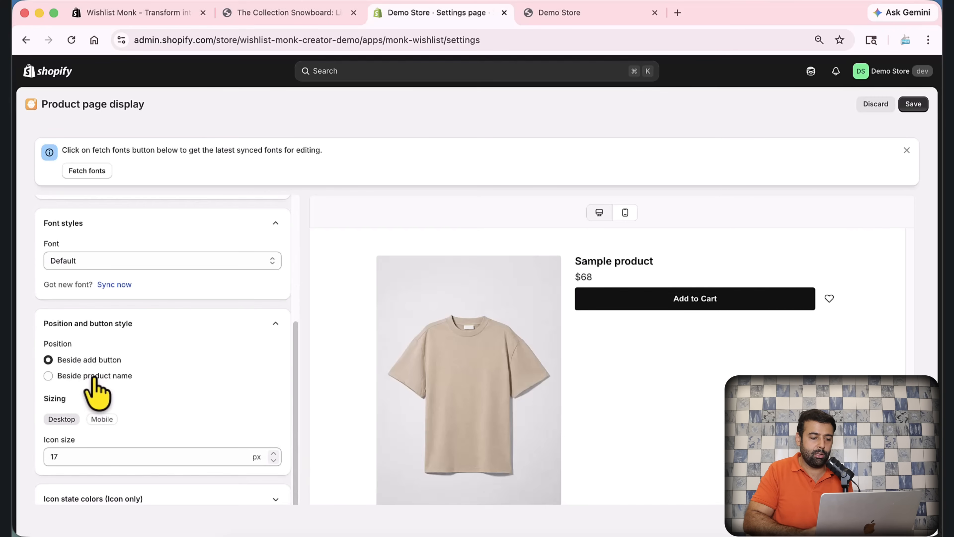
left_click(49, 375)
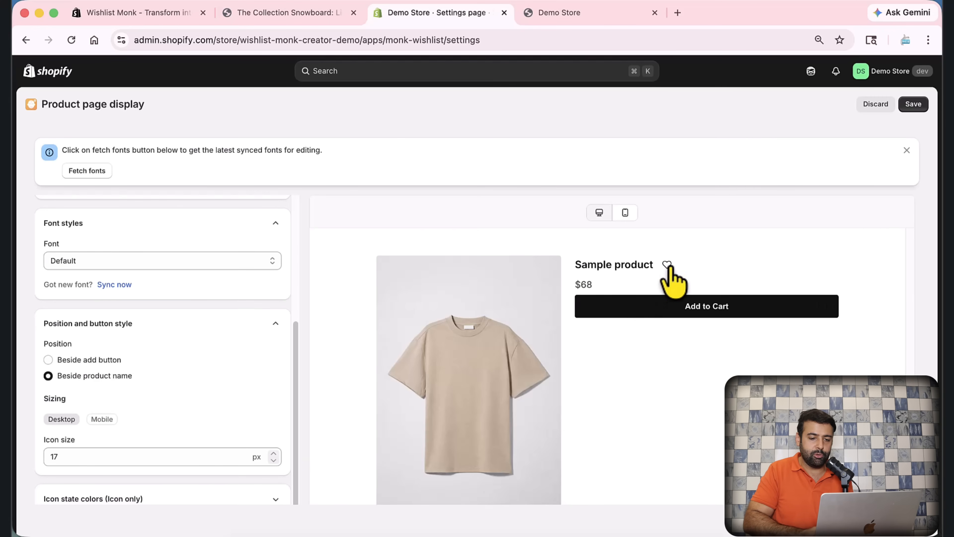
Step: Set the desktop icon size to 23 px, leaving the mobile size at 14 px
scroll(666, 263, "up", 2)
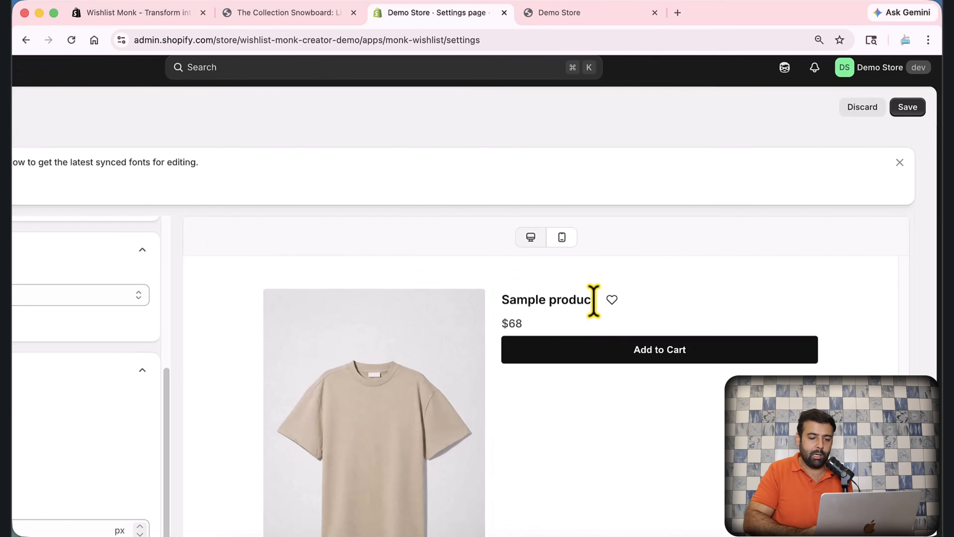
scroll(608, 301, "down", 2)
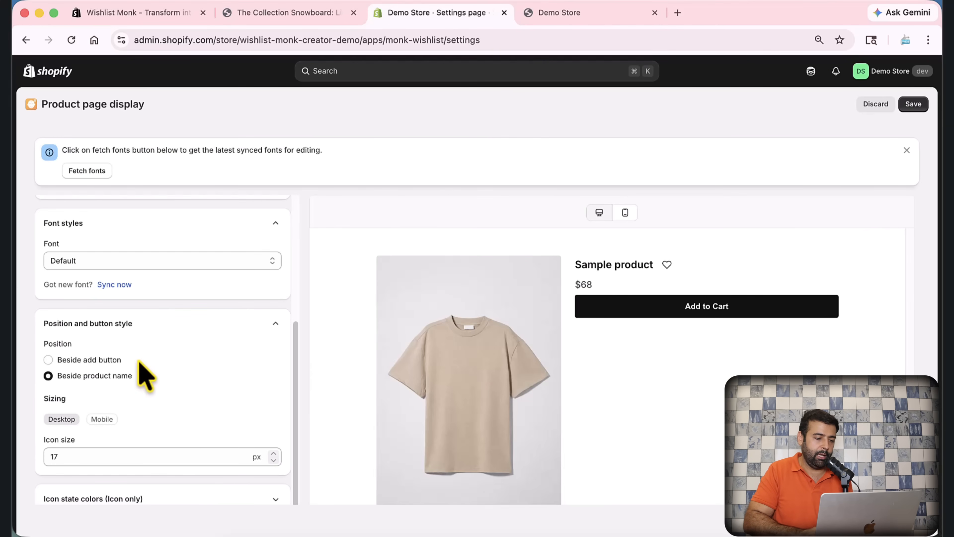
left_click(154, 459)
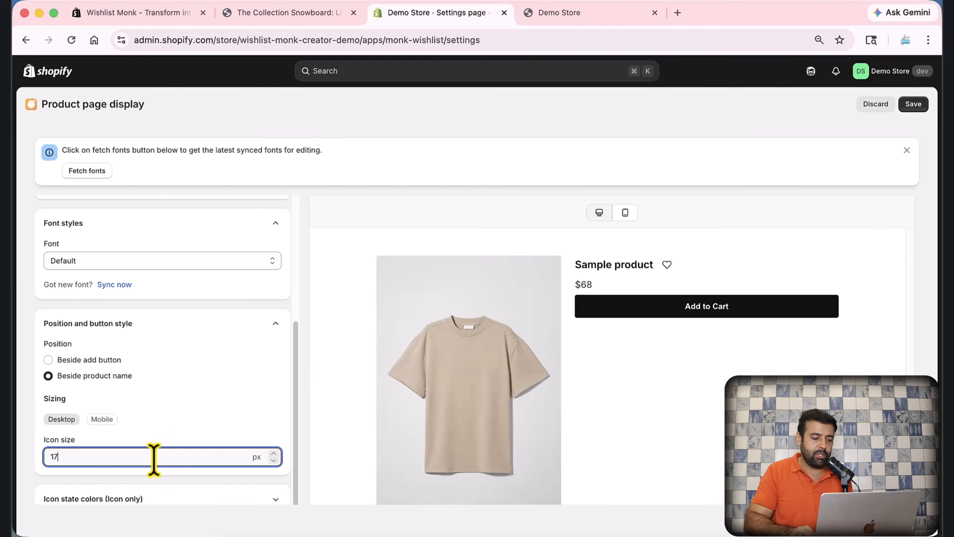
key("Up")
key("Up")
key("Up")
key("Up")
key("Up")
key("Up")
key("Up")
key("Up")
key("Up")
key("Up")
key("Up")
key("Up")
key("Up")
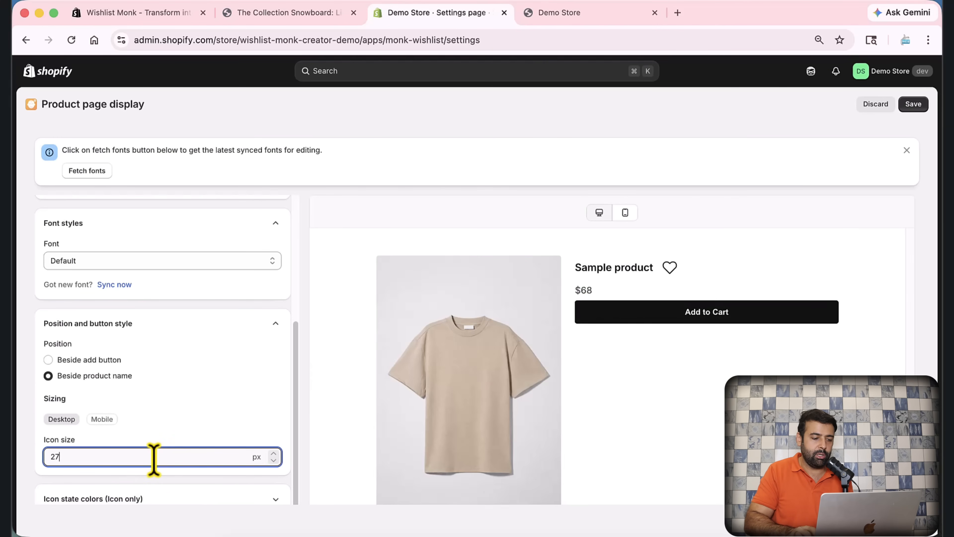
key("Down")
key("Down")
key("Down")
key("Down")
key("Down")
key("Down")
key("Down")
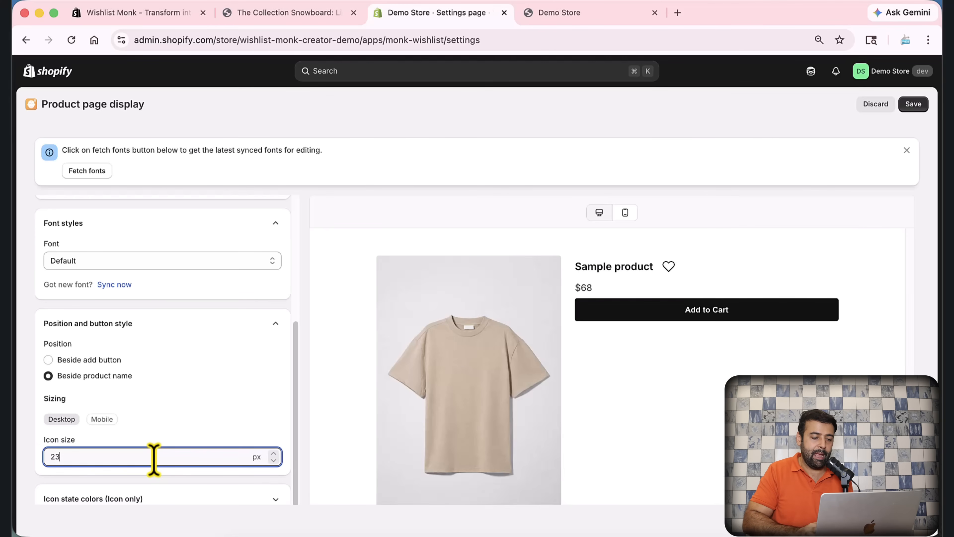
left_click(97, 420)
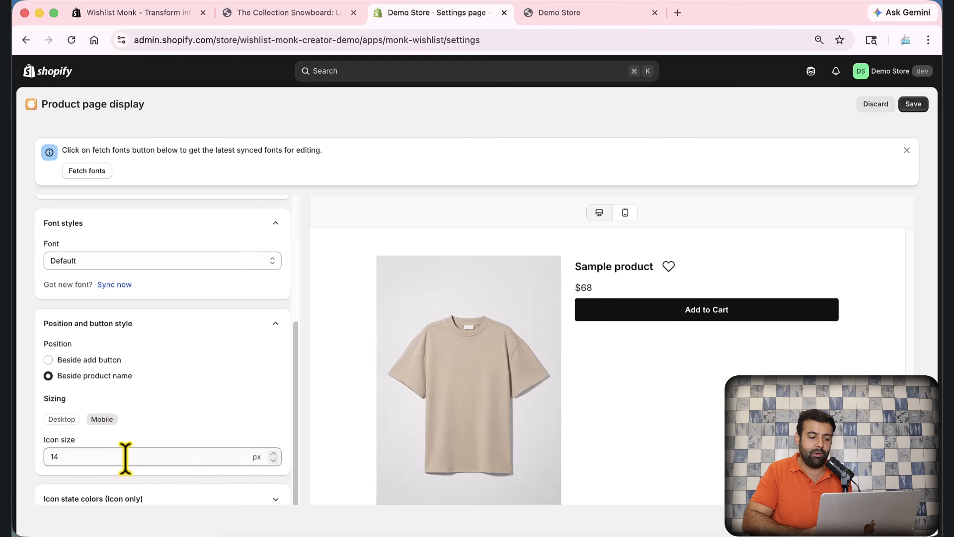
left_click(66, 423)
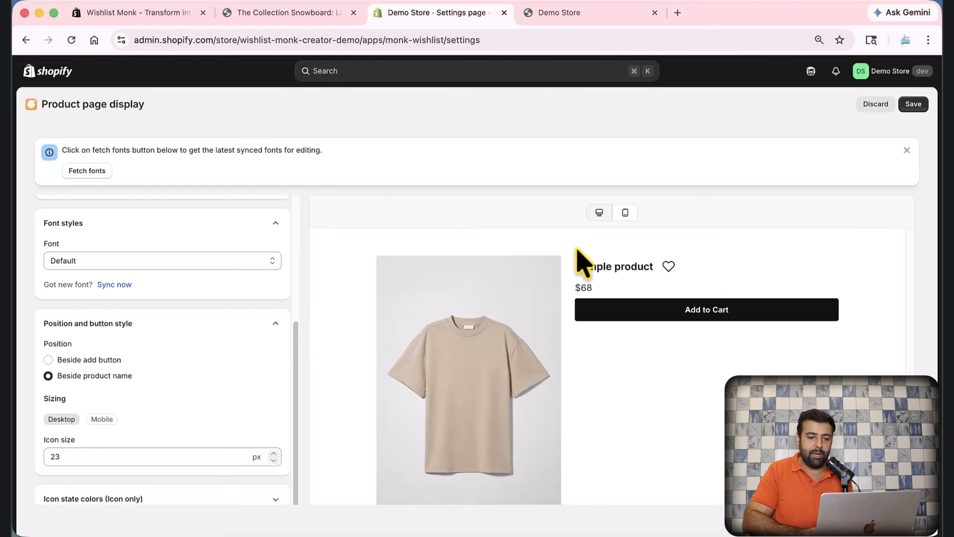
Step: Preview the product page on mobile and review the button colour, border and block status settings
left_click(626, 212)
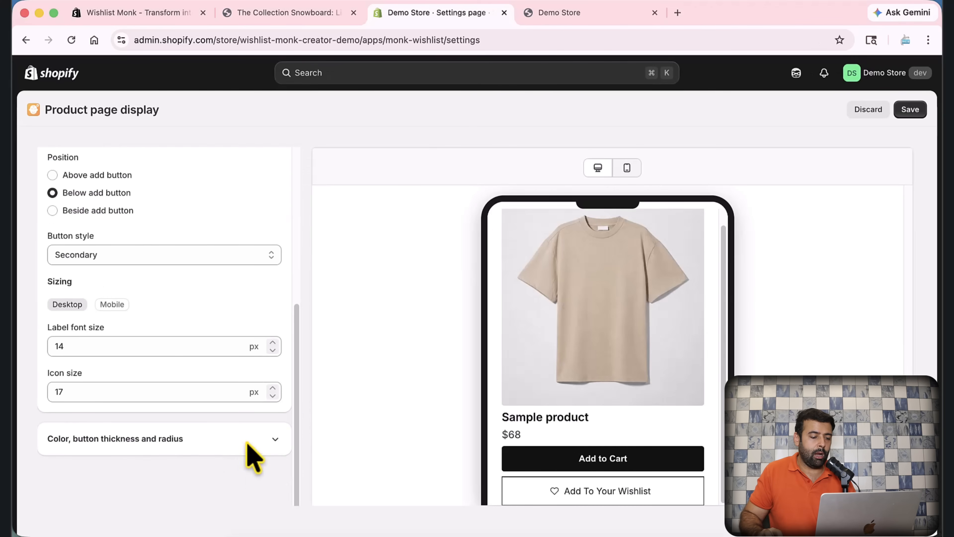
left_click(250, 440)
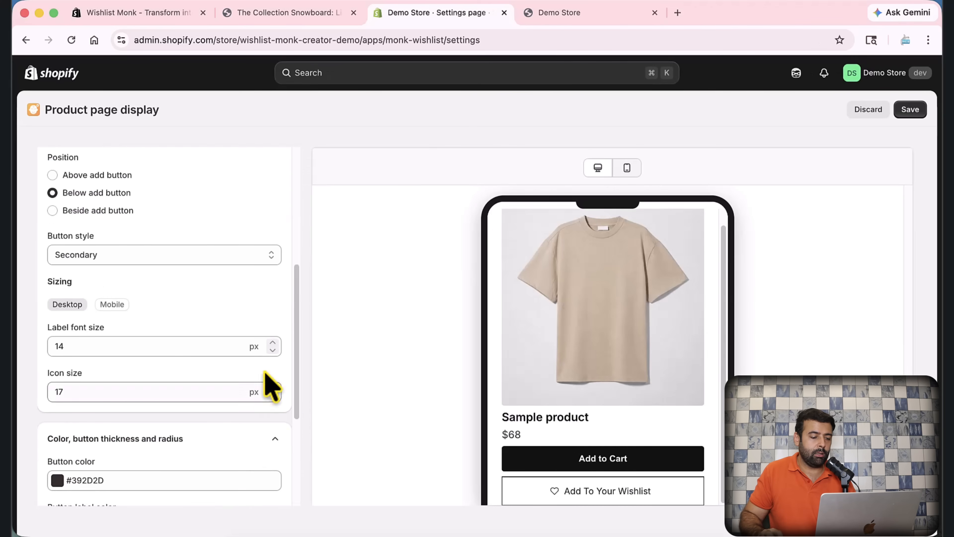
scroll(270, 387, "down", 3)
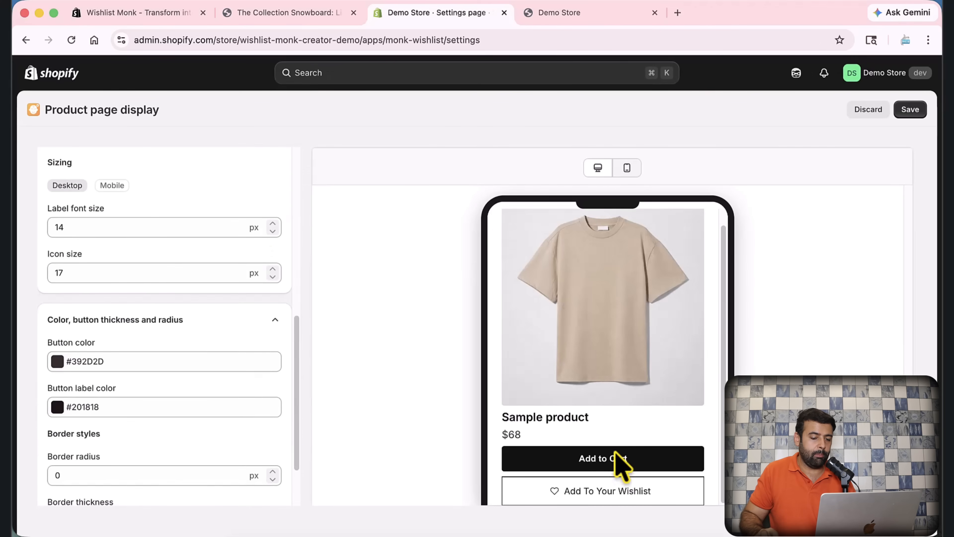
scroll(251, 358, "down", 3)
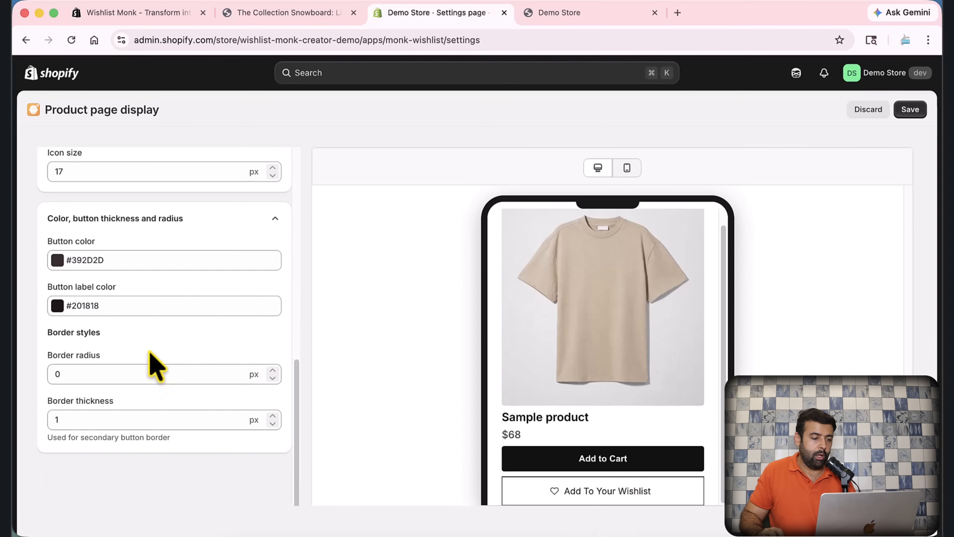
scroll(277, 341, "up", 10)
left_click(275, 163)
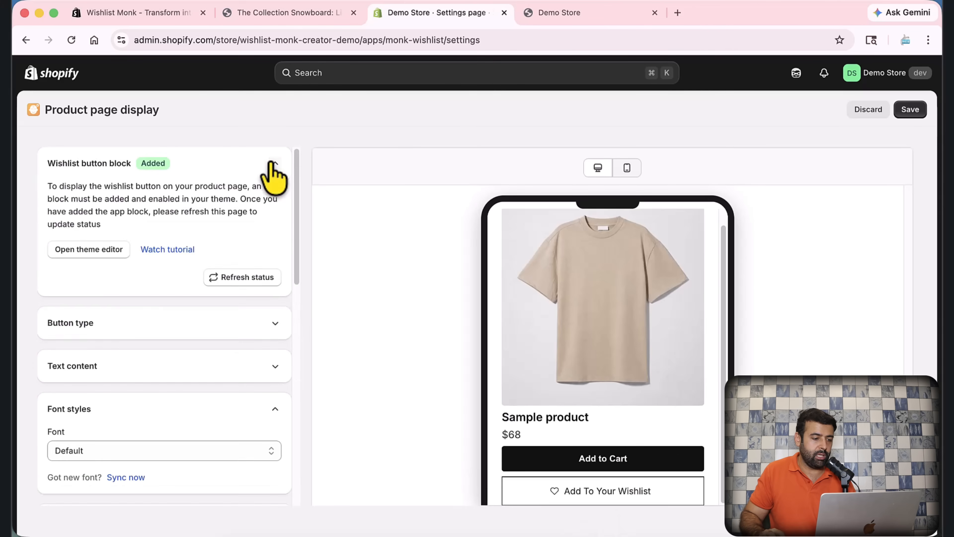
left_click(273, 163)
Step: Review the button type, keeping Icon only, and the icon state colour settings
left_click(275, 206)
left_click(92, 265)
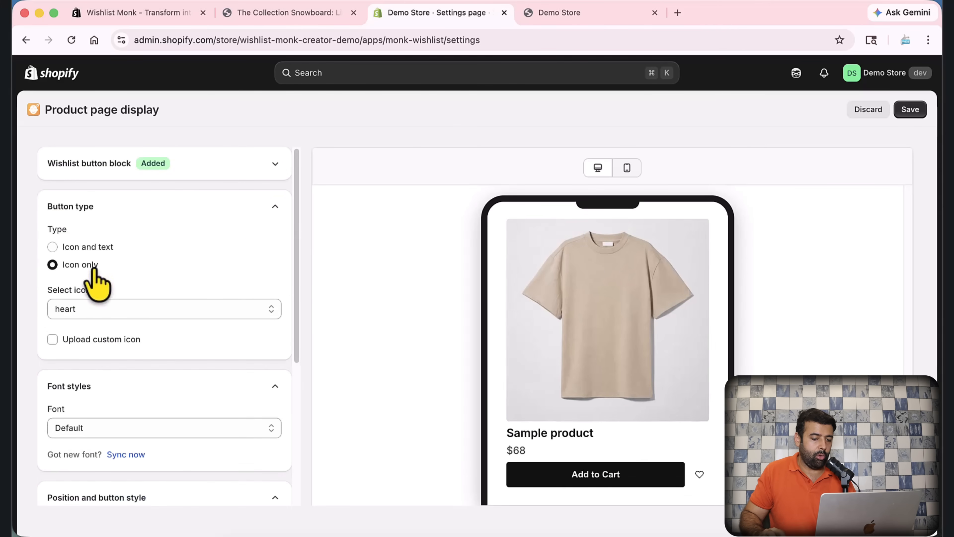
left_click(275, 207)
scroll(271, 256, "down", 3)
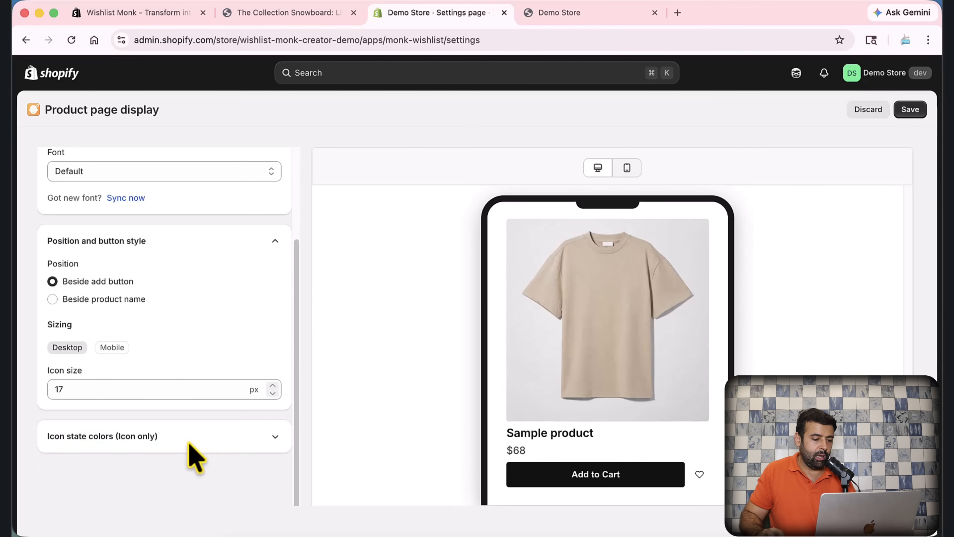
left_click(273, 437)
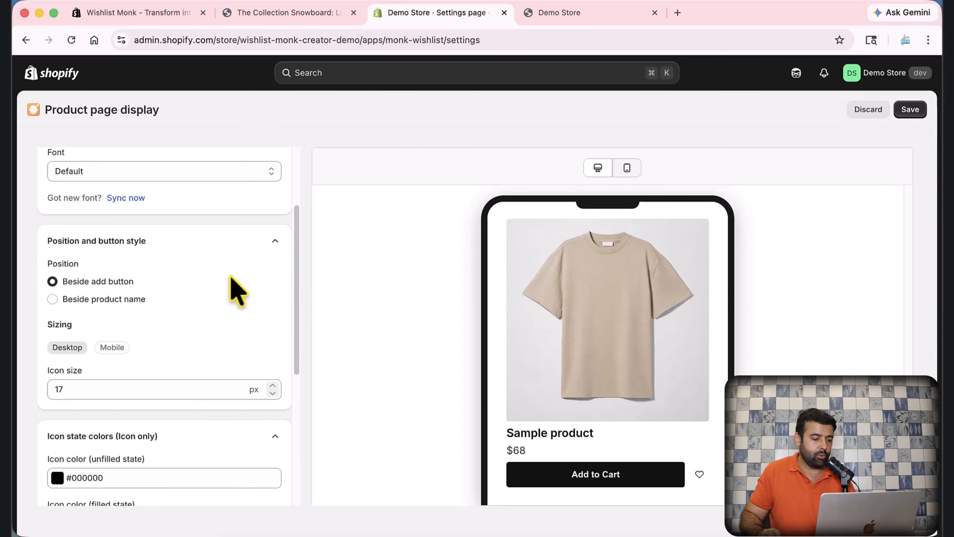
scroll(231, 278, "down", 6)
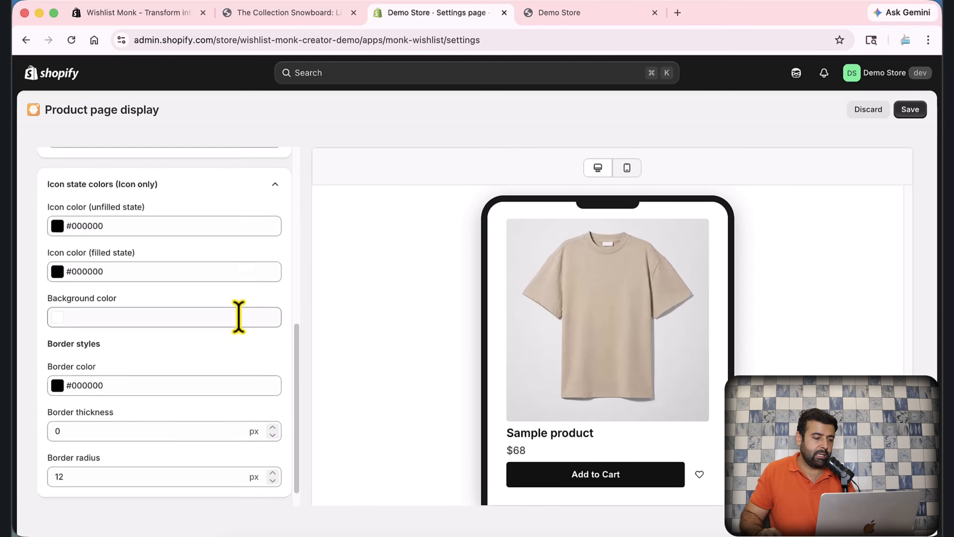
scroll(238, 315, "up", 10)
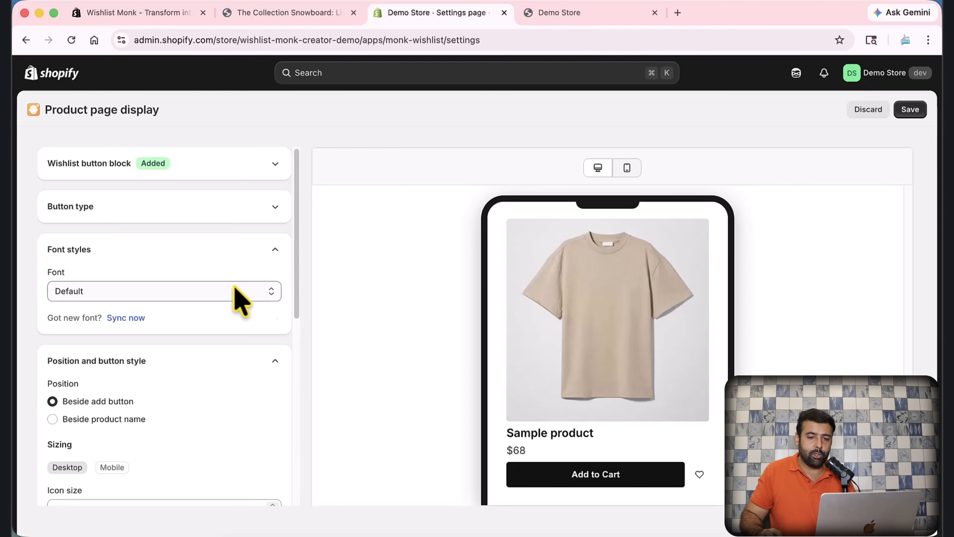
Step: Discard the product page display changes and close the modal
left_click(868, 109)
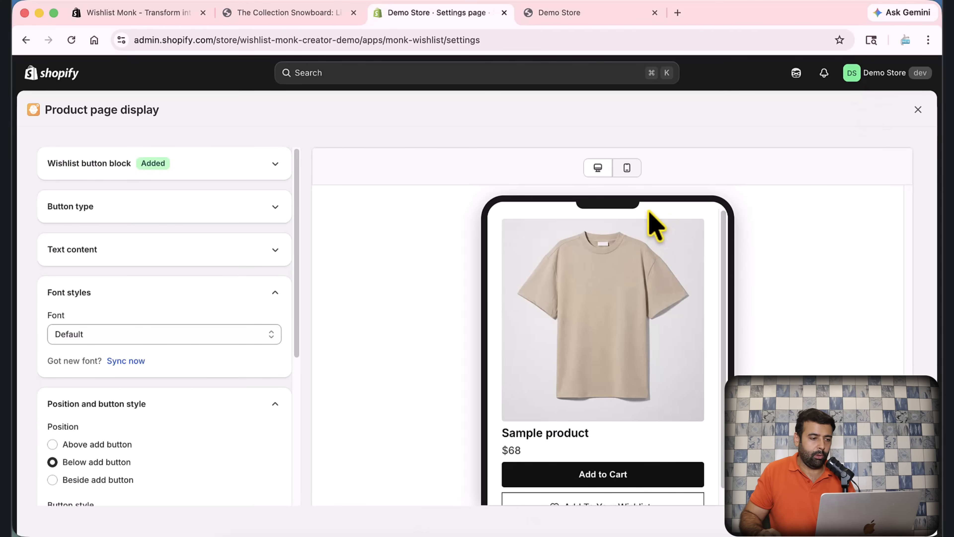
left_click(918, 110)
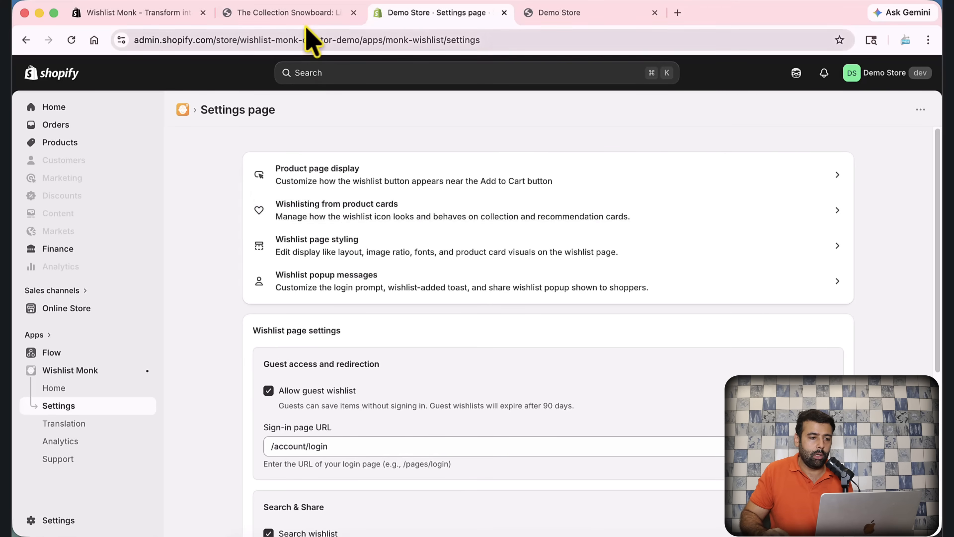
left_click(312, 15)
left_click(130, 114)
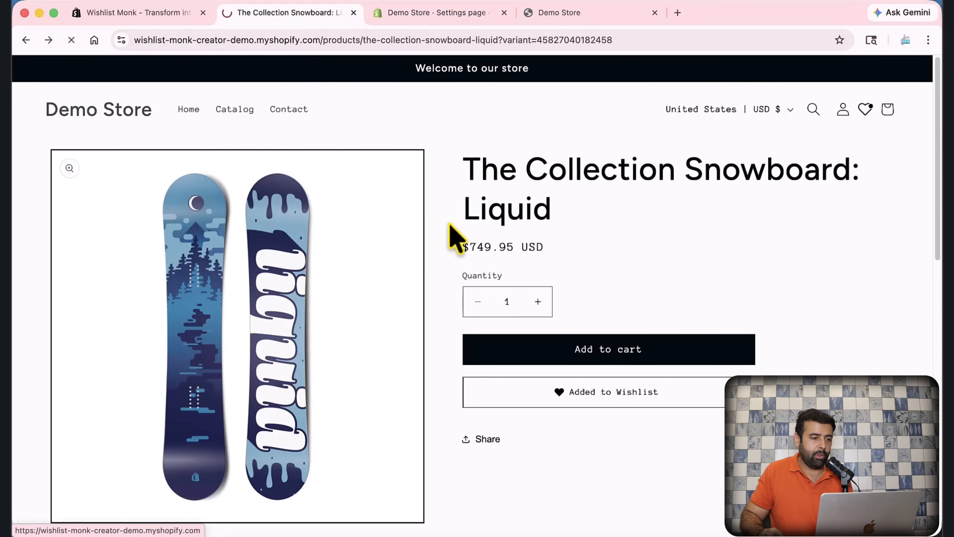
scroll(454, 188, "down", 5)
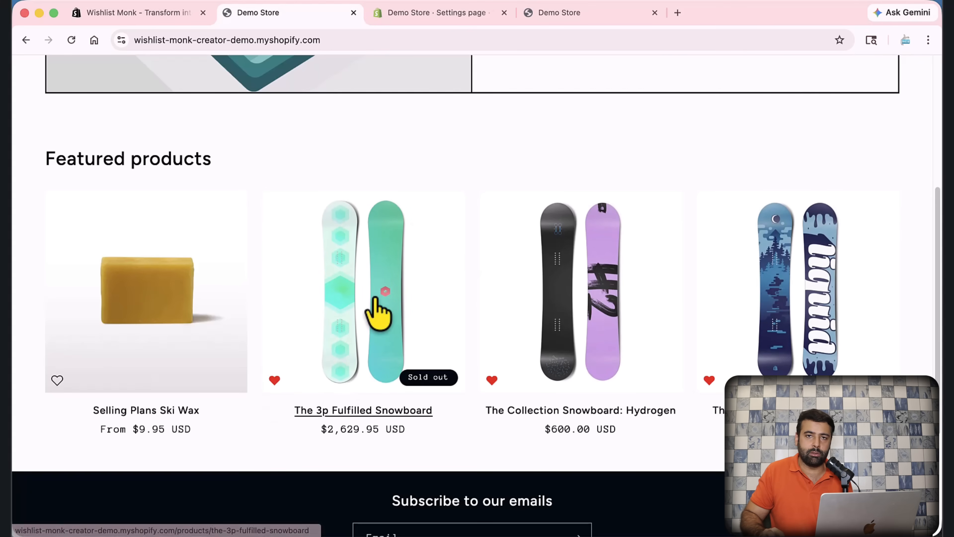
left_click(443, 15)
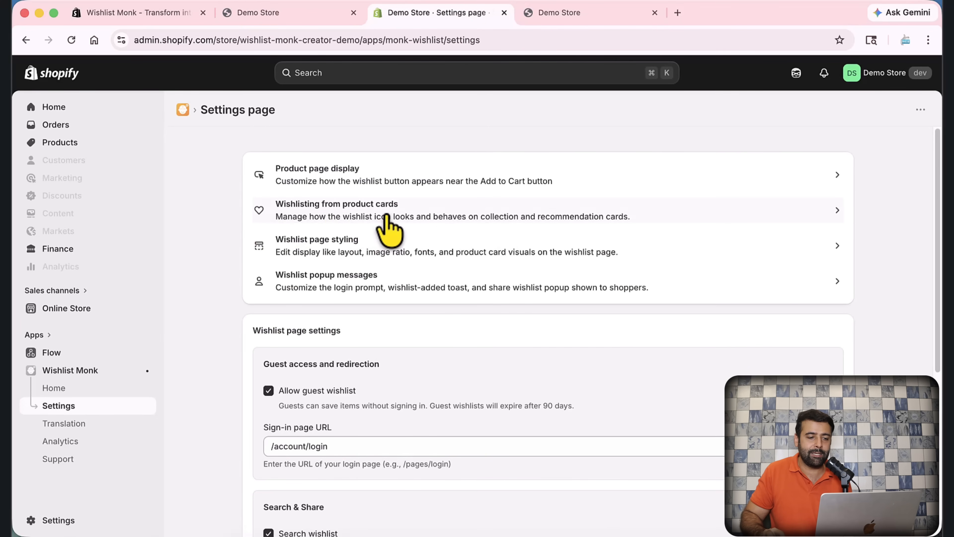
Step: Open Wishlisting from product cards, keep the heart icon, and leave custom icon upload off
left_click(426, 217)
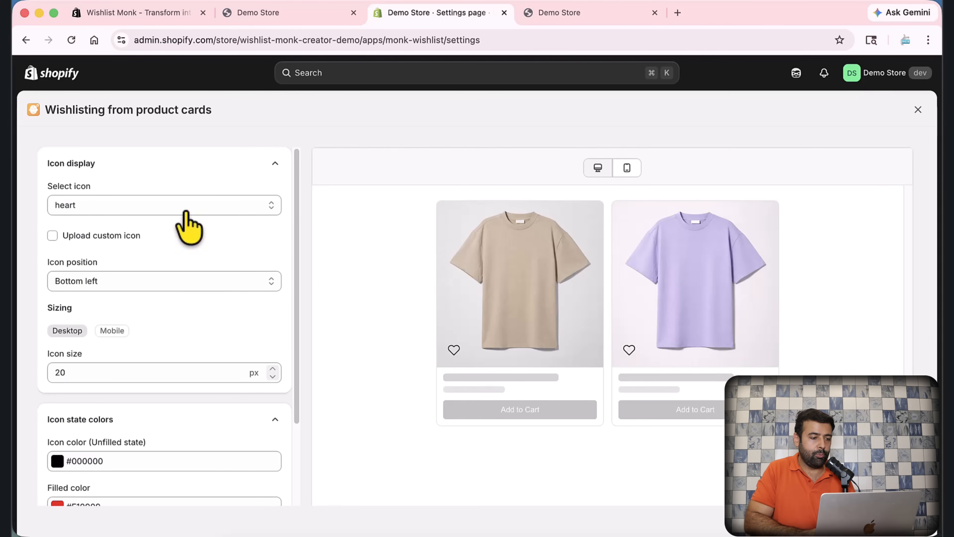
left_click(226, 196)
left_click(231, 200)
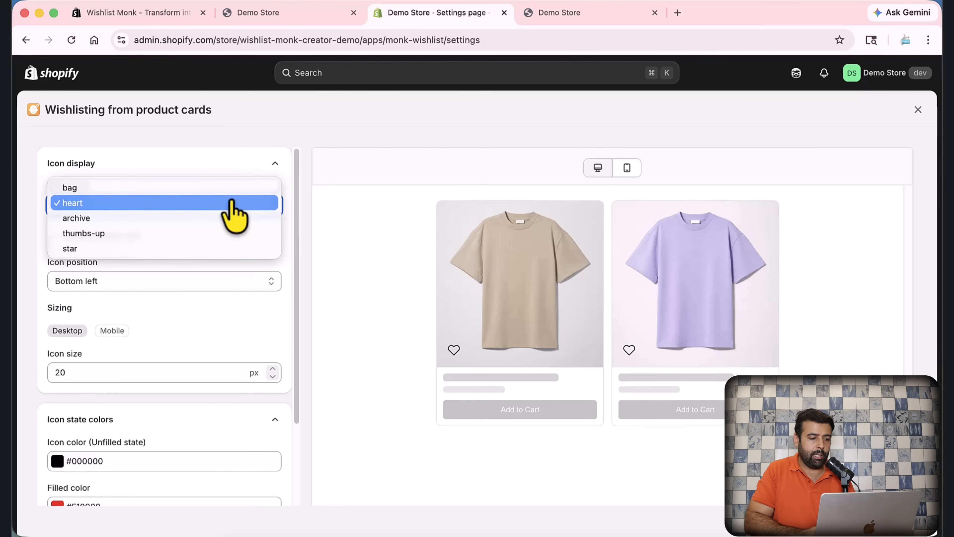
left_click(288, 229)
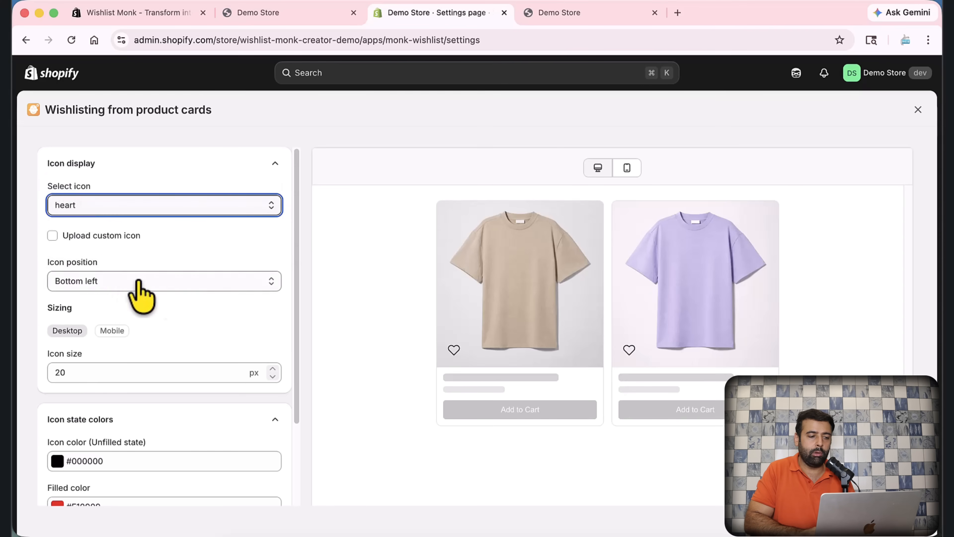
left_click(124, 235)
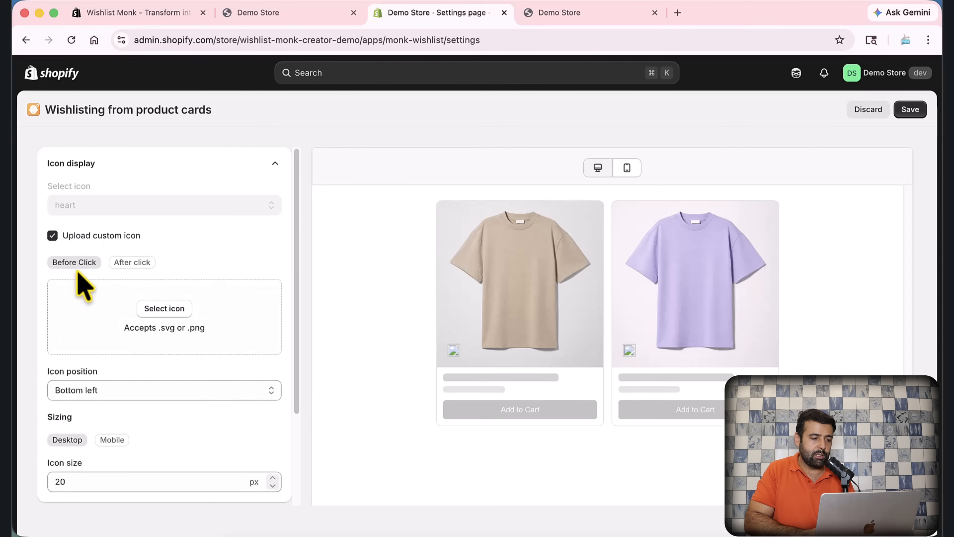
left_click(113, 236)
scroll(244, 256, "down", 1)
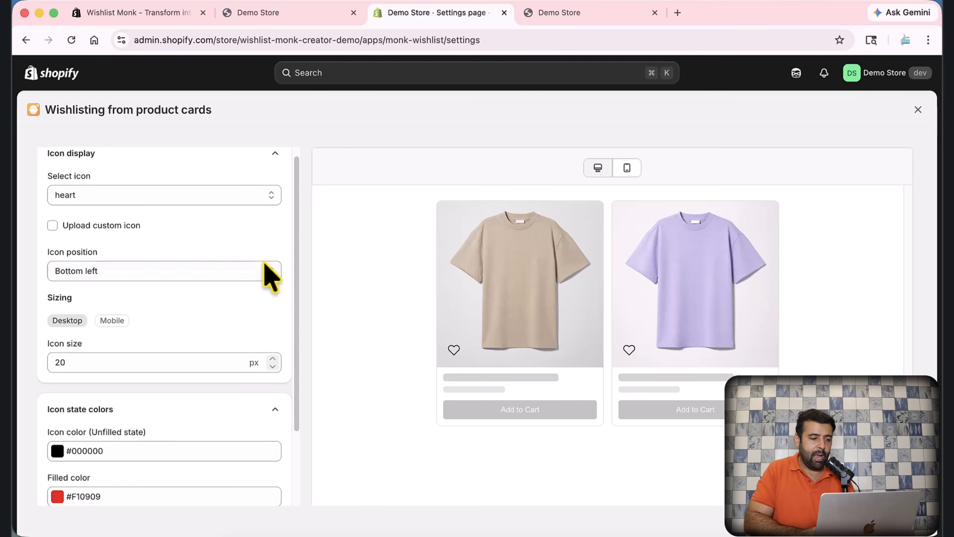
Step: Try the card icon positions bottom right, top left and top right, ending on top left
left_click(219, 271)
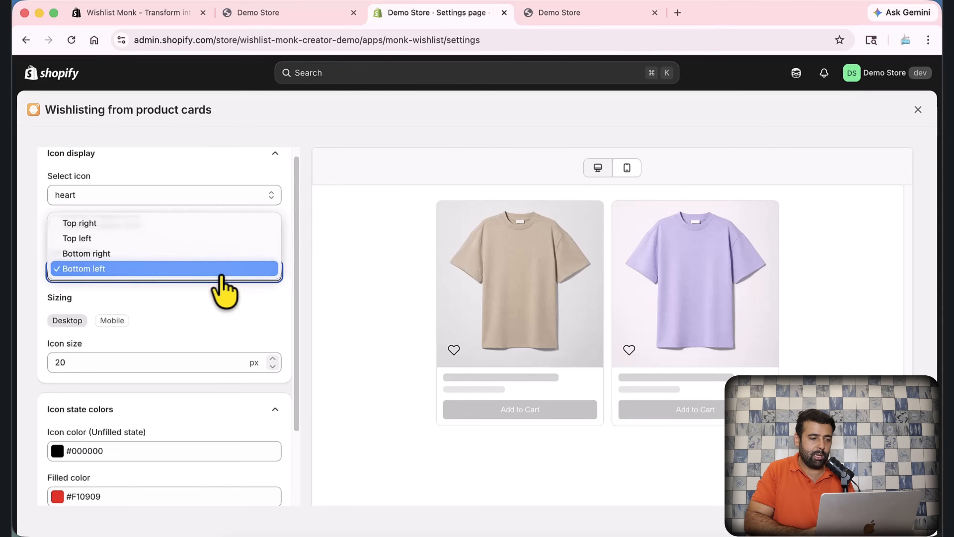
left_click(206, 253)
left_click(200, 269)
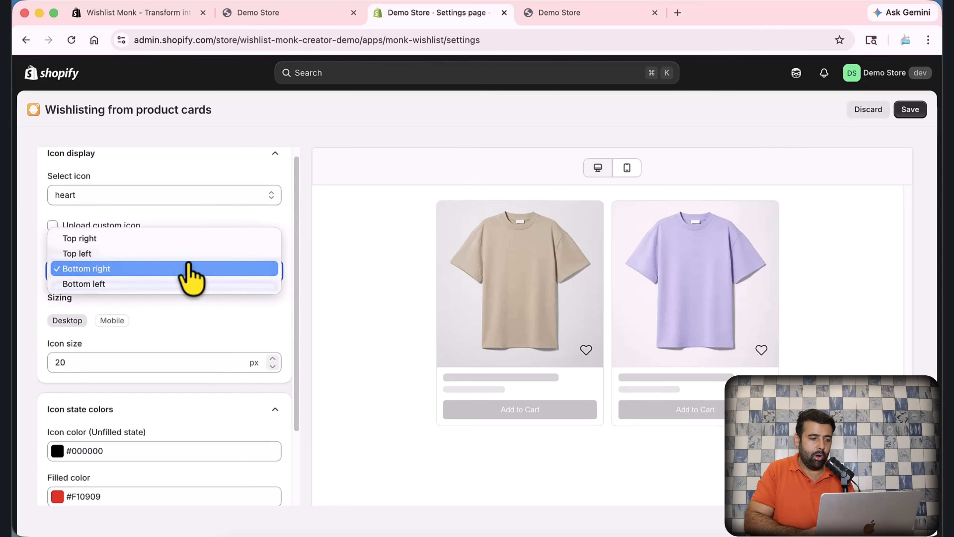
left_click(192, 253)
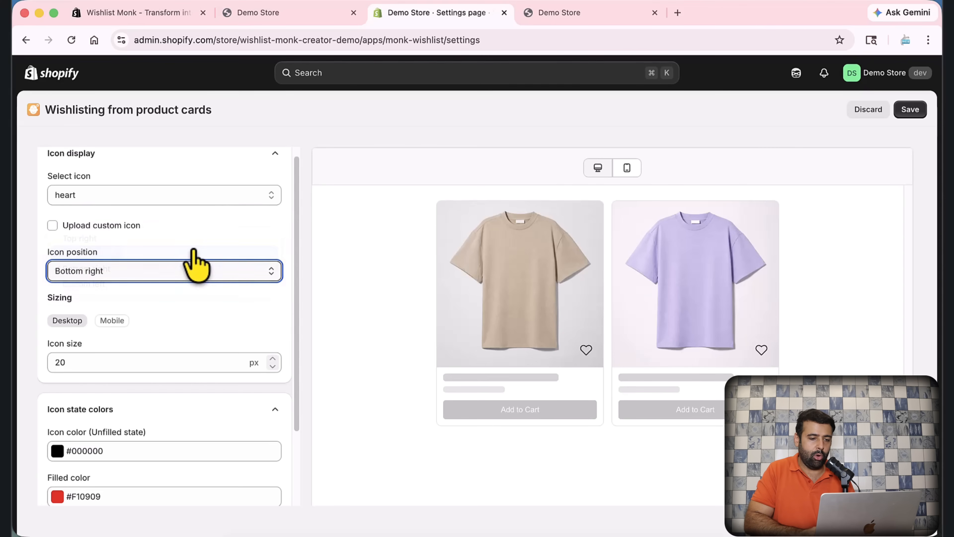
left_click(199, 270)
left_click(180, 253)
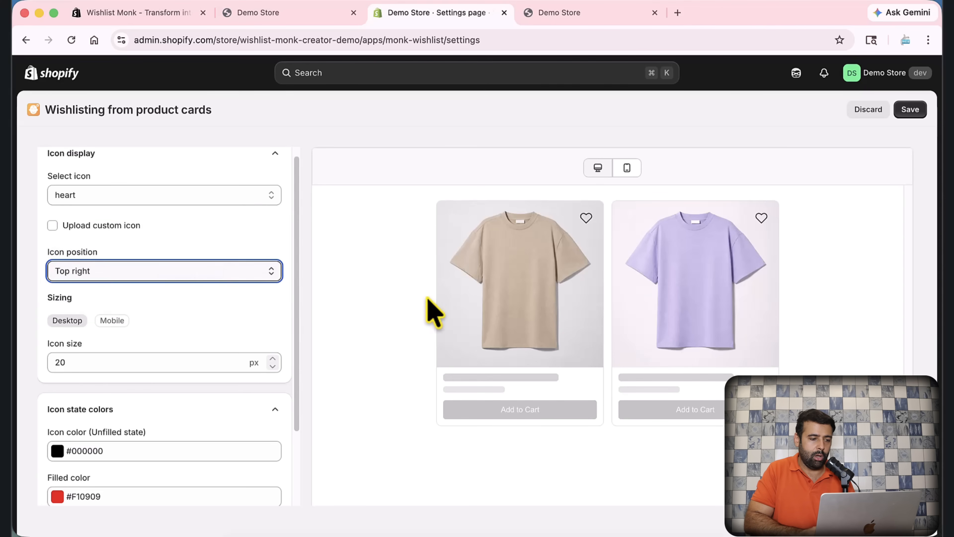
left_click(251, 277)
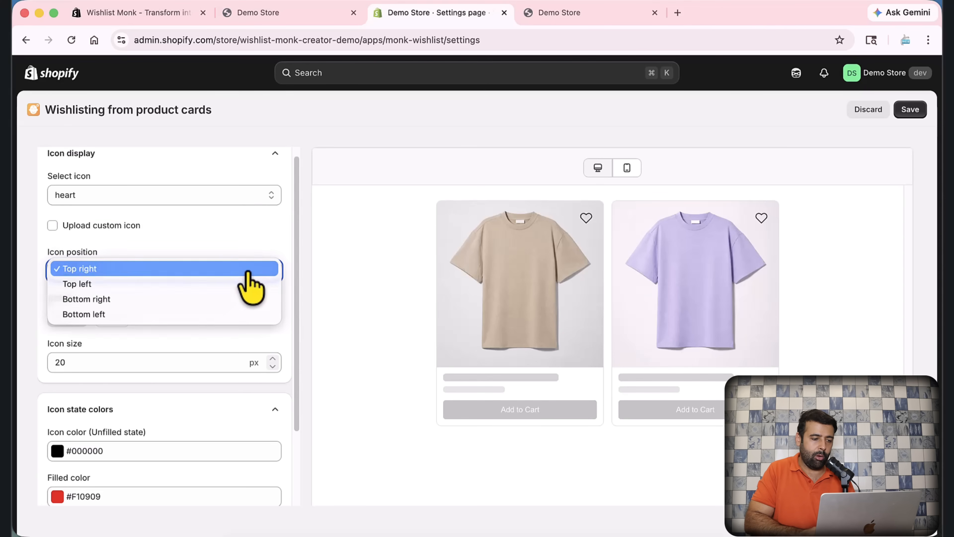
left_click(217, 284)
scroll(245, 251, "down", 2)
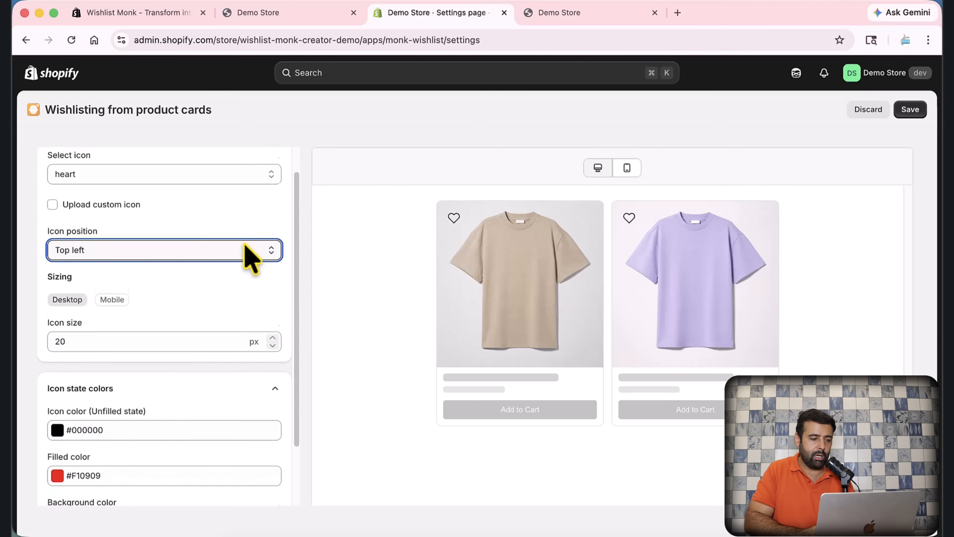
Step: Check the mobile card icon size, then discard the card icon edits and close the modal
left_click(109, 283)
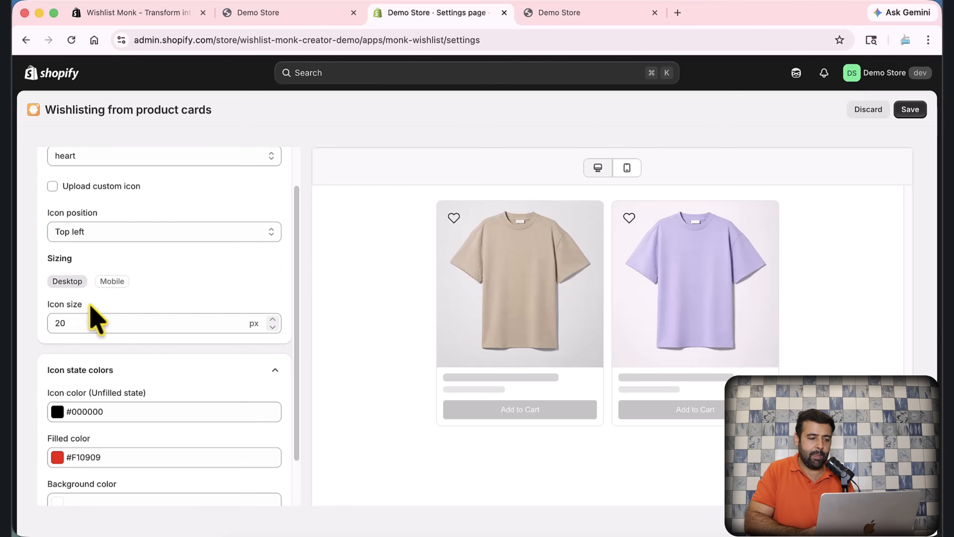
scroll(246, 250, "down", 3)
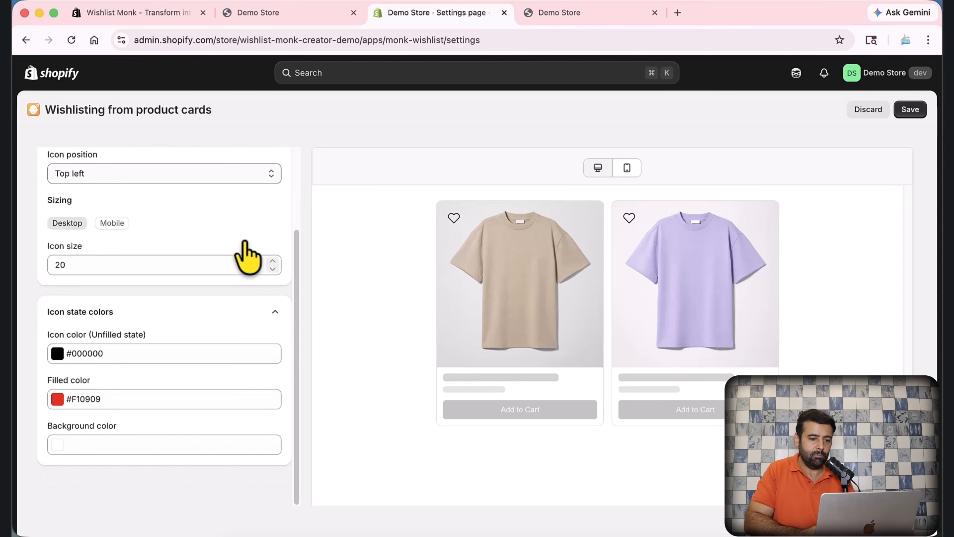
scroll(225, 311, "down", 1)
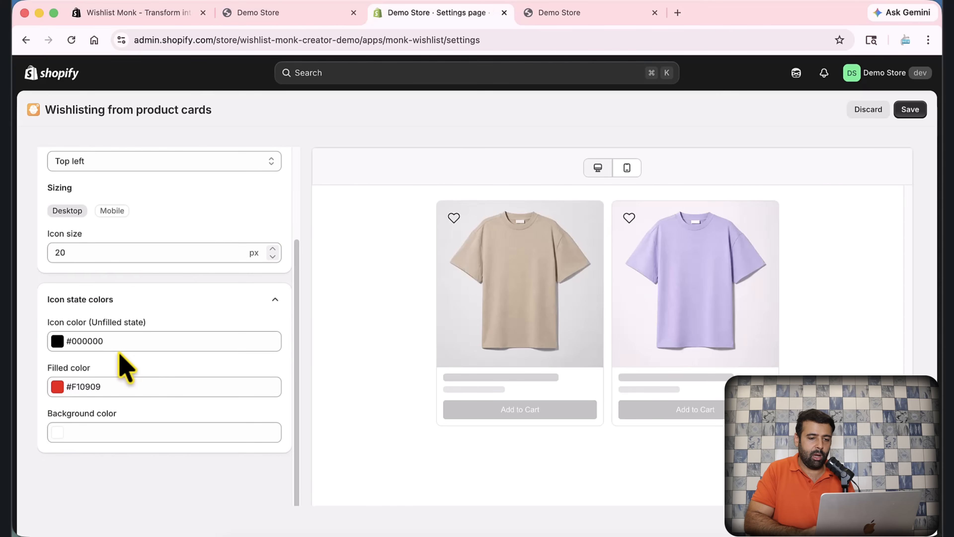
scroll(188, 376, "up", 5)
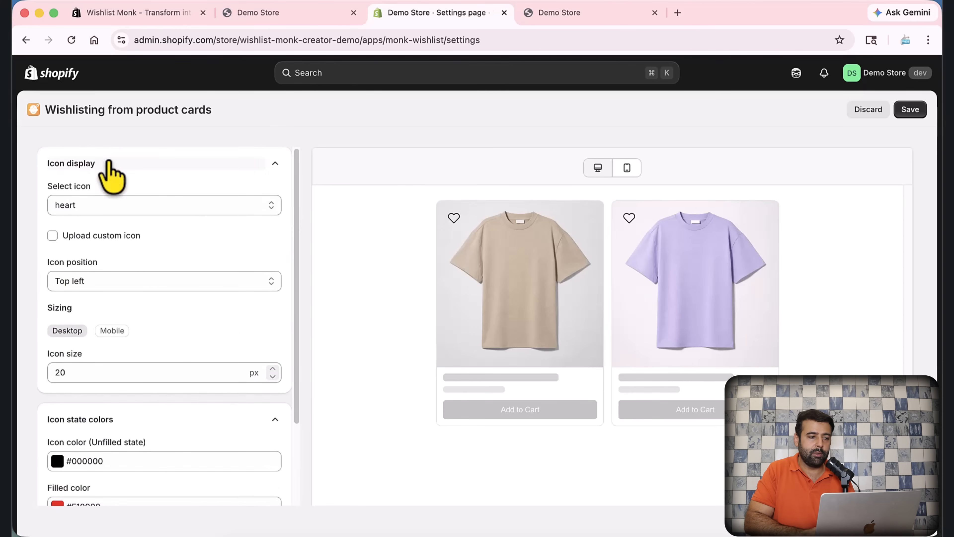
left_click(864, 112)
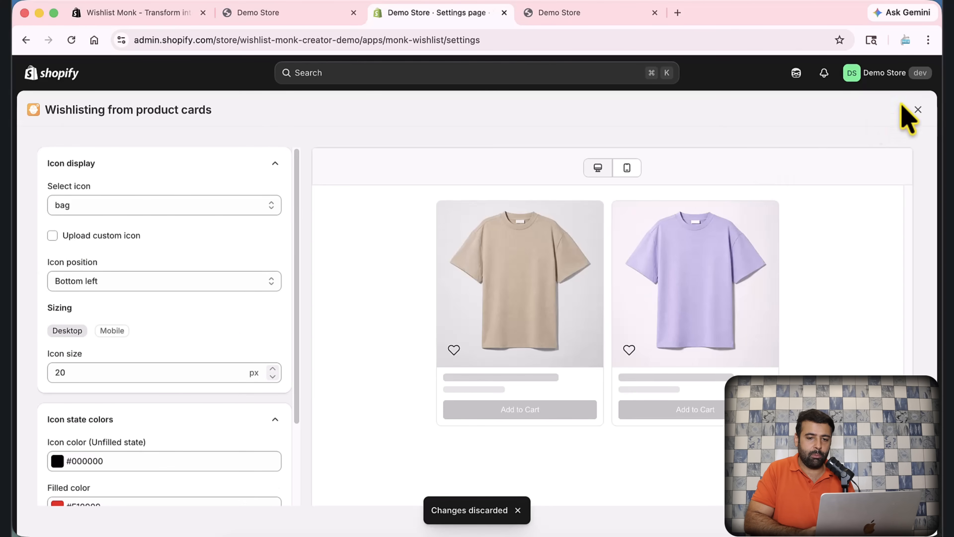
left_click(918, 110)
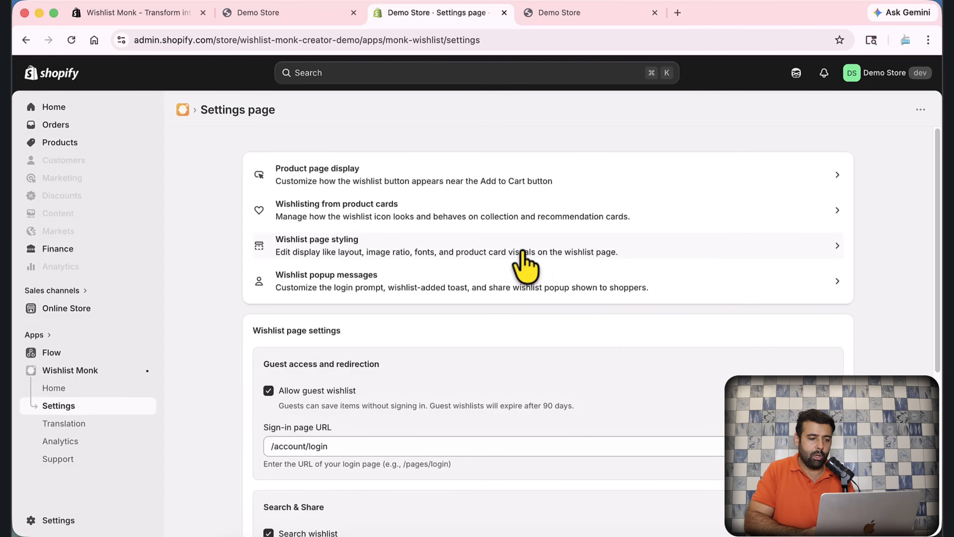
Step: Open the Wishlist page styling settings with the 'Your Wishlist' preview
left_click(564, 252)
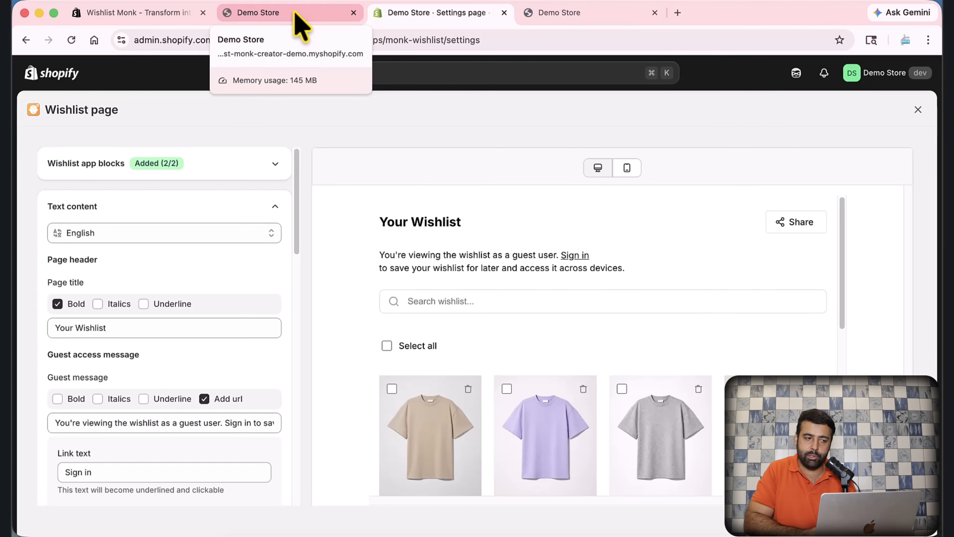
Step: On the Demo Store, open the wishlist page and its Share popup, then return to settings
left_click(297, 15)
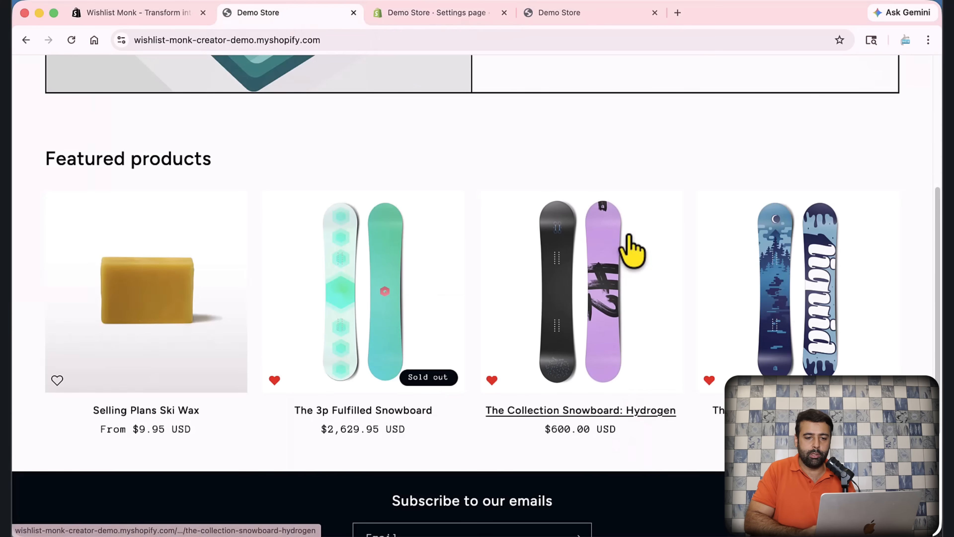
scroll(820, 341, "up", 6)
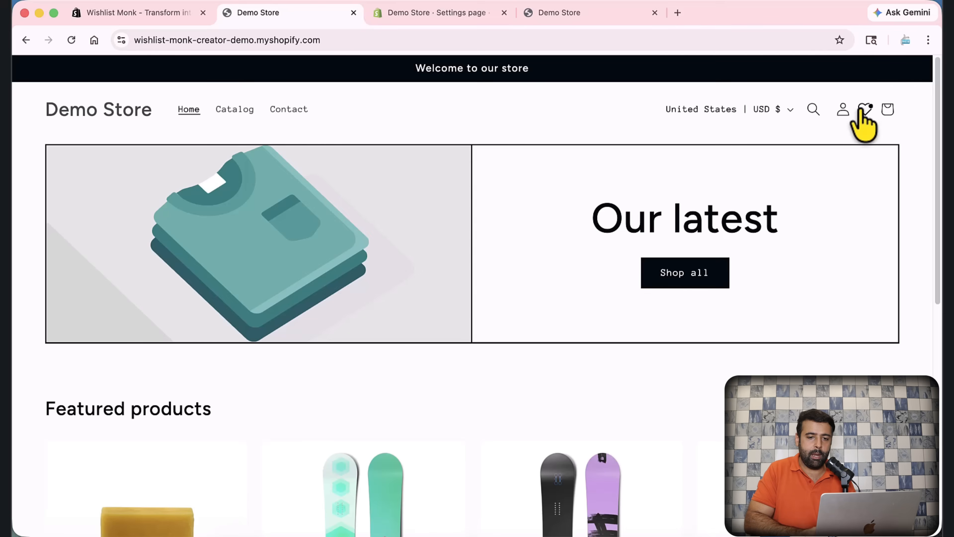
left_click(864, 110)
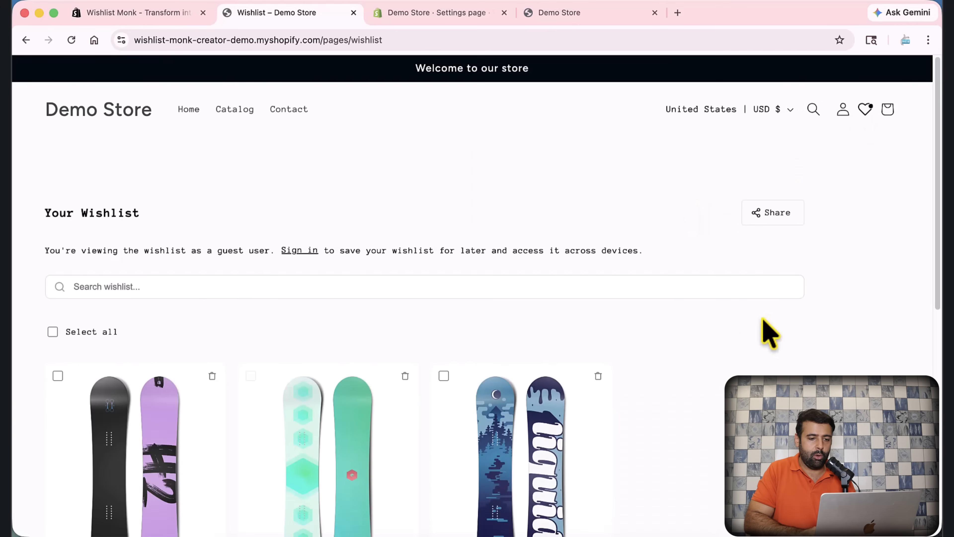
left_click(778, 215)
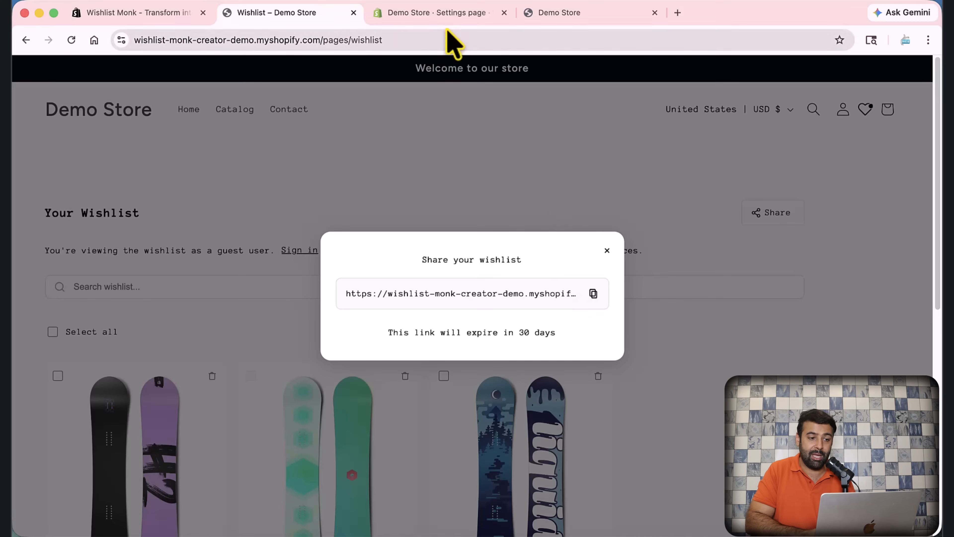
left_click(455, 15)
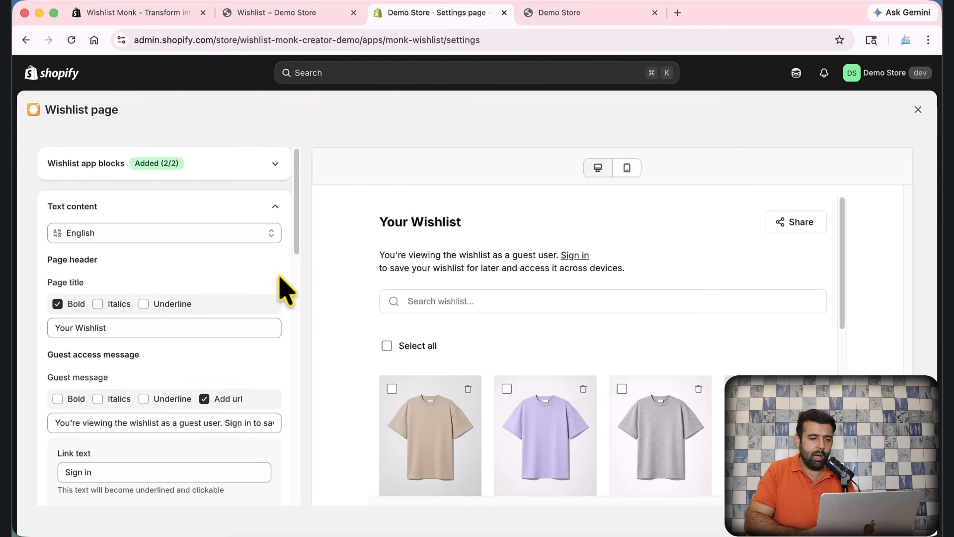
scroll(283, 289, "down", 2)
scroll(283, 290, "up", 2)
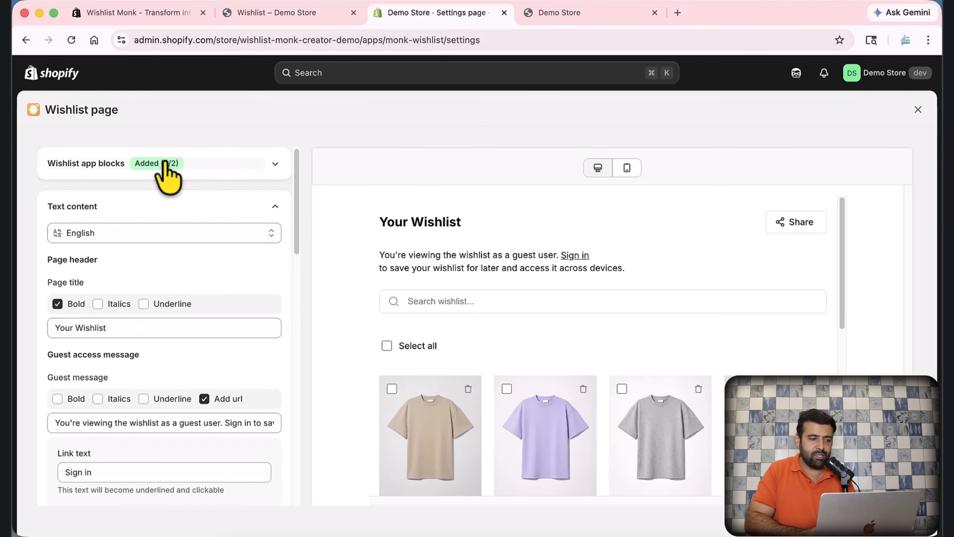
left_click(270, 236)
left_click(280, 278)
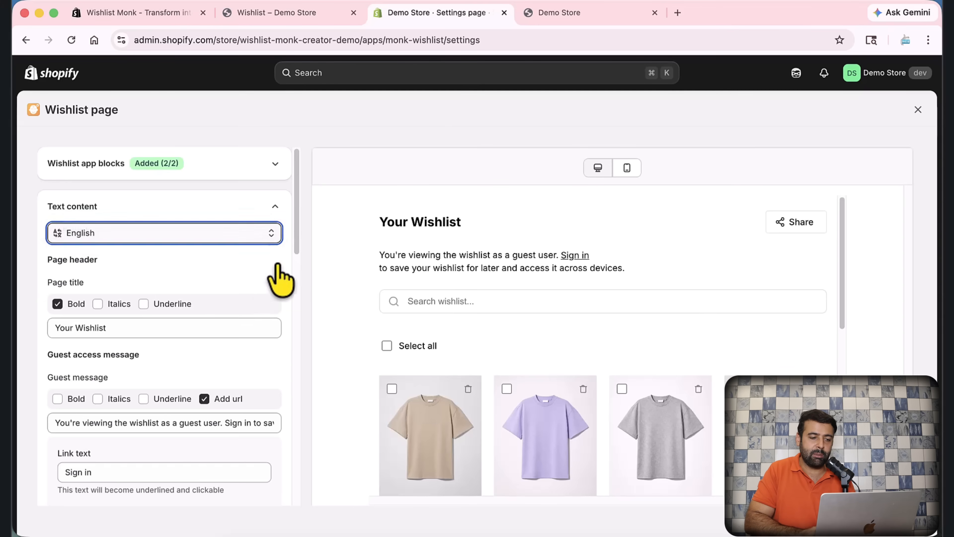
scroll(287, 255, "down", 2)
scroll(288, 255, "up", 2)
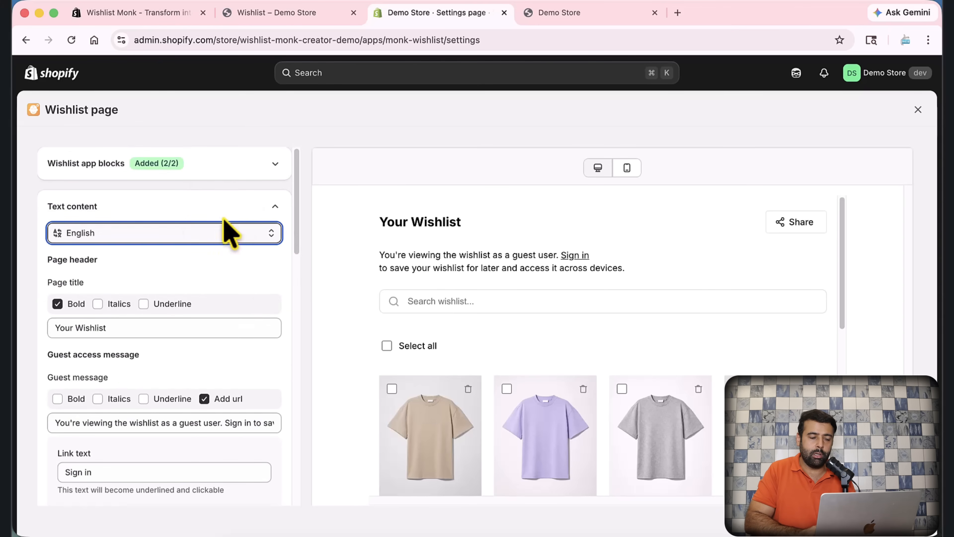
scroll(285, 237, "down", 3)
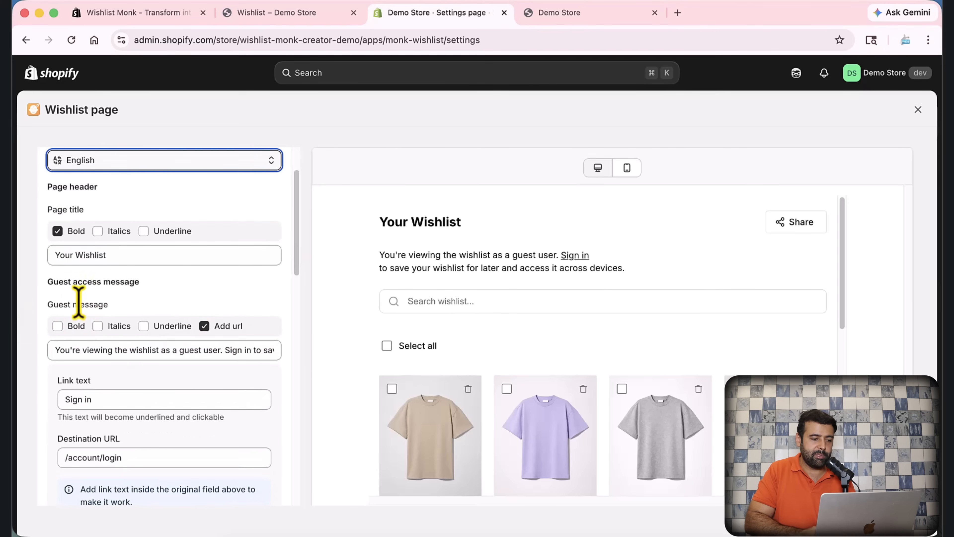
scroll(234, 273, "down", 1)
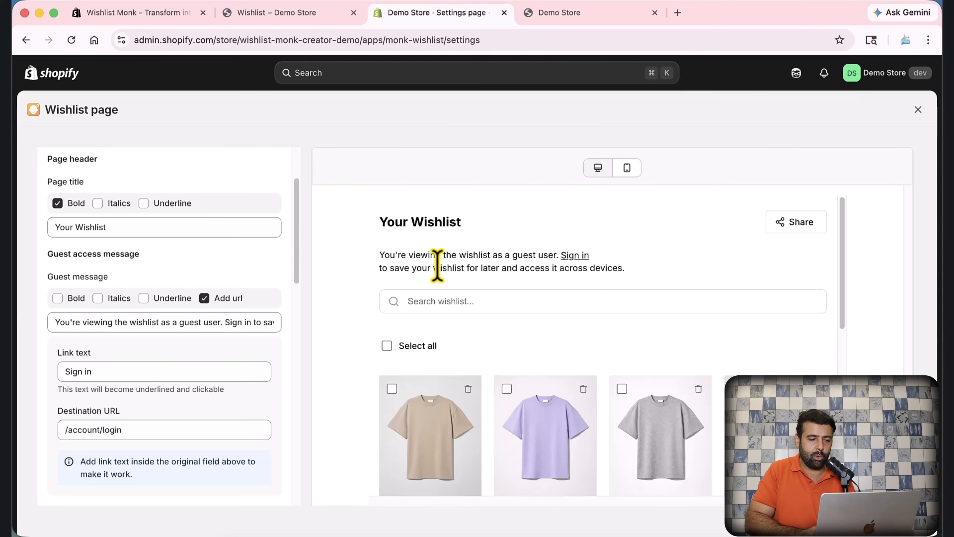
left_click_drag(376, 255, 626, 272)
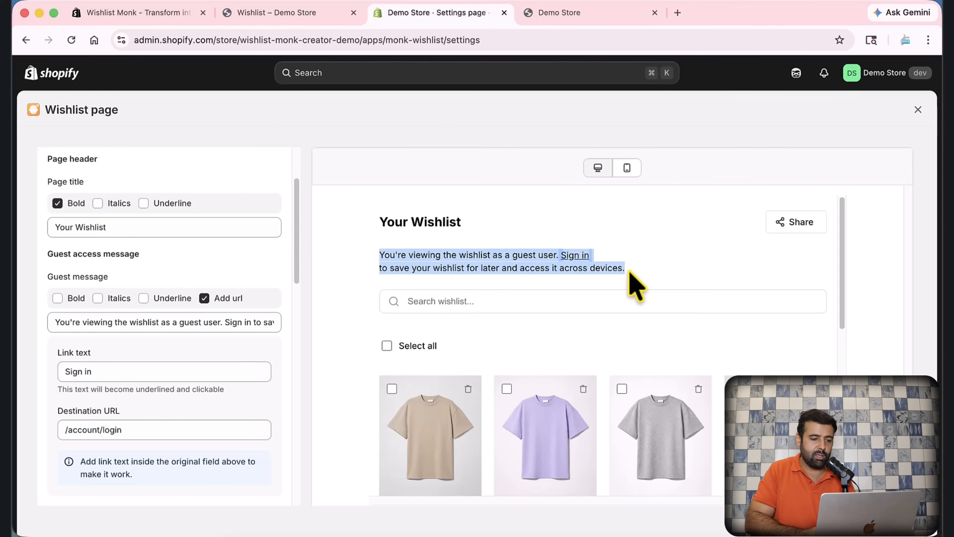
left_click(220, 322)
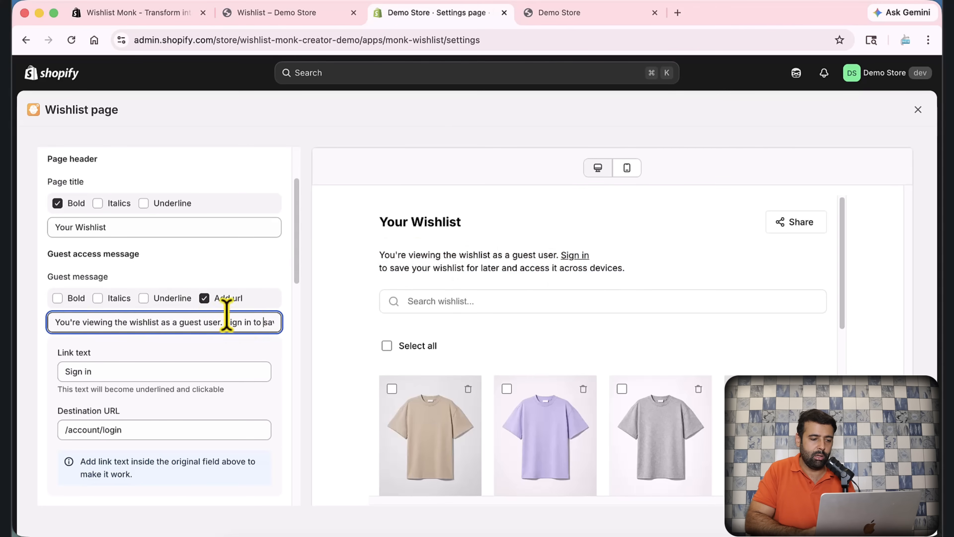
left_click(144, 299)
left_click(144, 299)
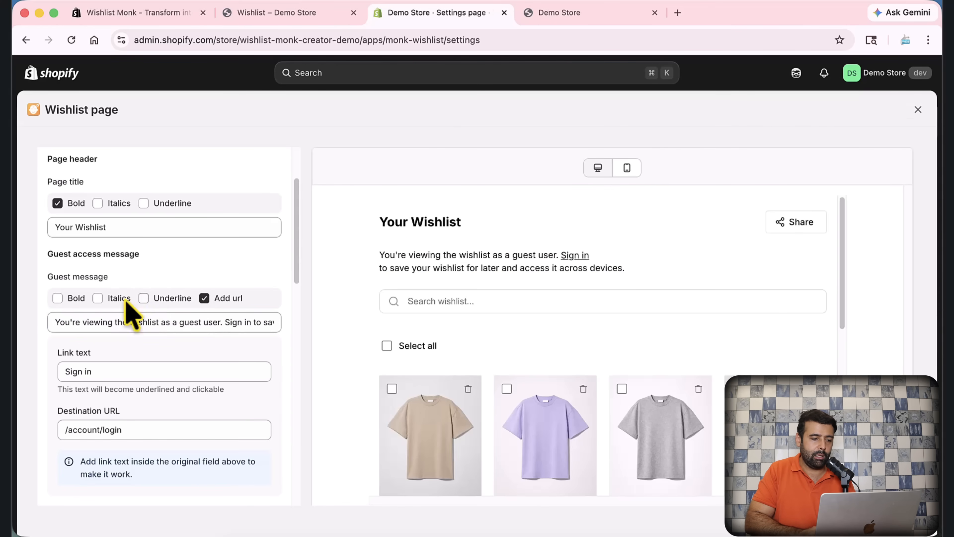
left_click(98, 298)
left_click(97, 299)
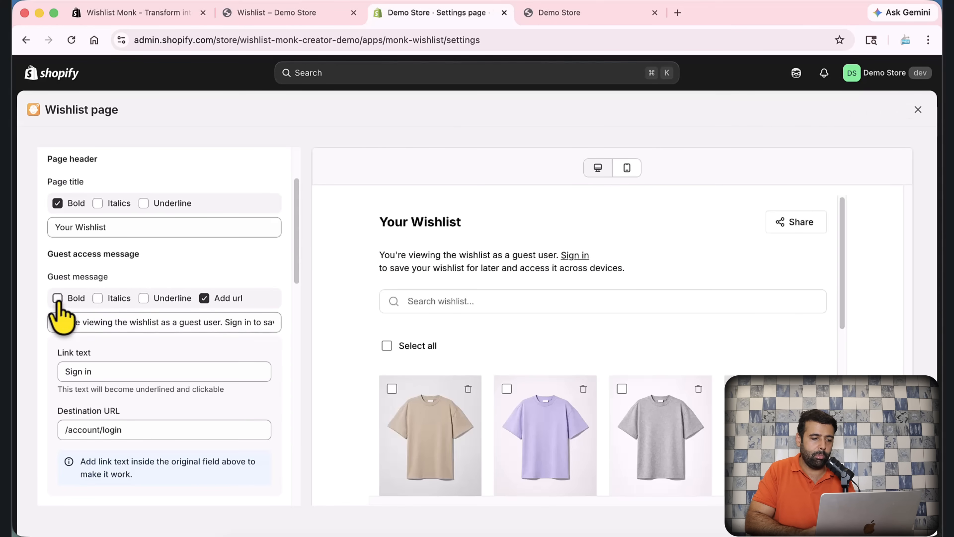
left_click(57, 298)
left_click(57, 298)
scroll(245, 261, "down", 3)
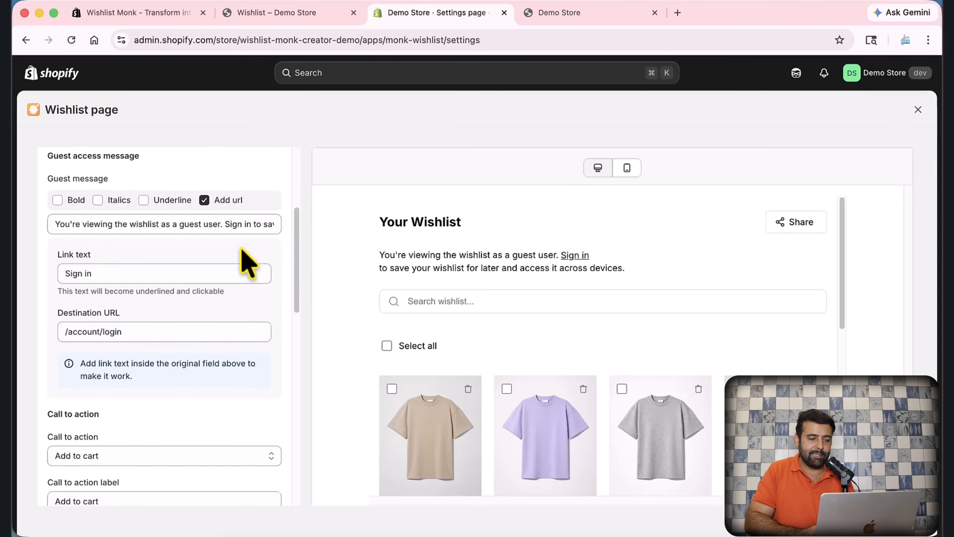
scroll(246, 263, "down", 1)
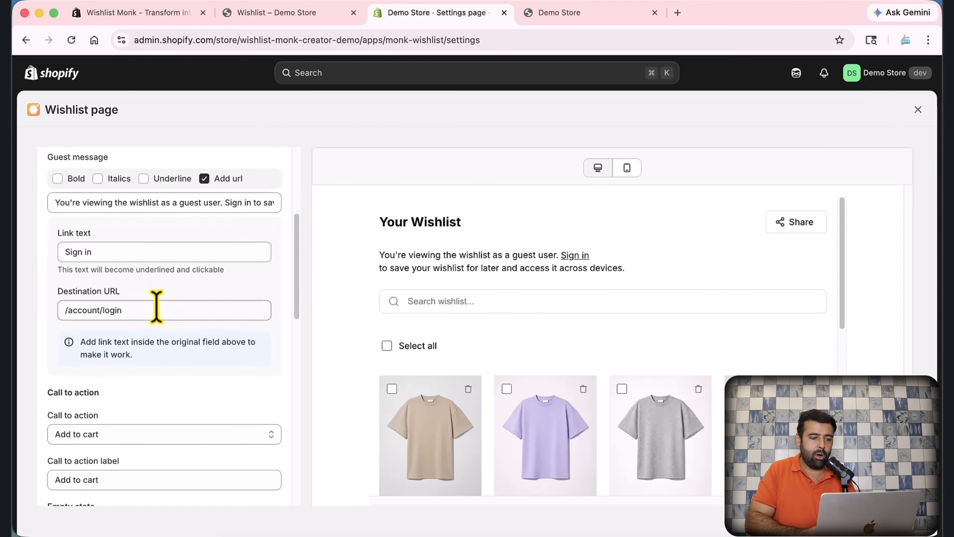
left_click_drag(156, 305, 73, 304)
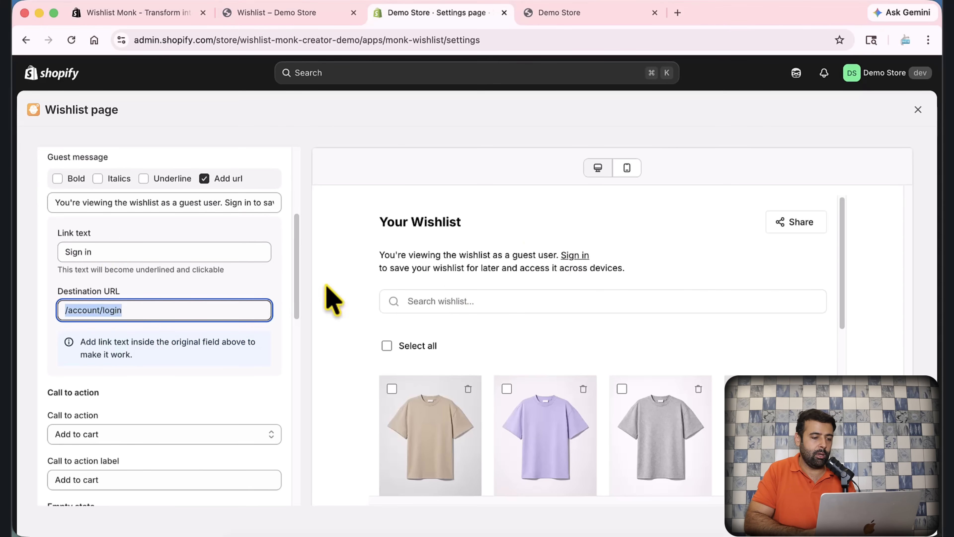
scroll(270, 244, "down", 3)
scroll(273, 250, "down", 5)
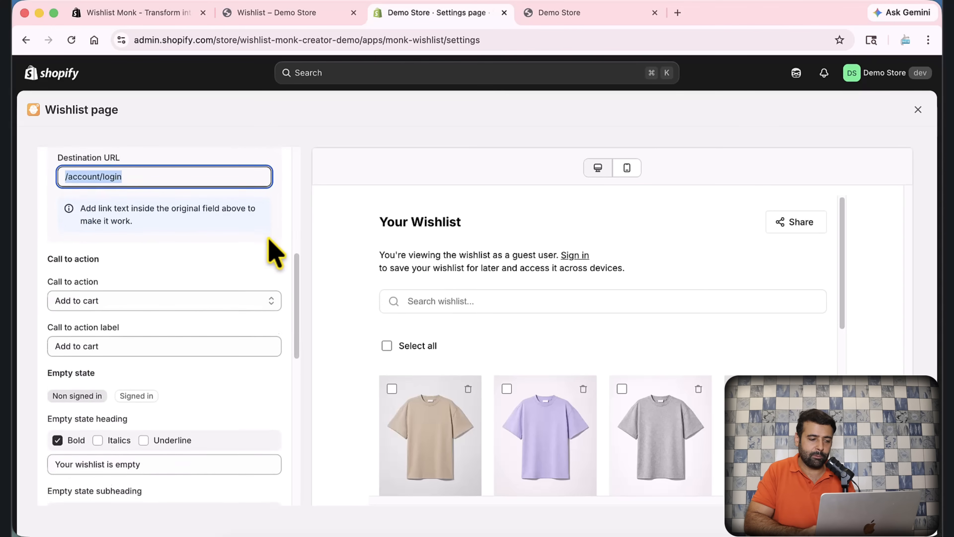
Step: Keep Add to cart as the call to action and clear 'test' from its label
scroll(241, 273, "down", 2)
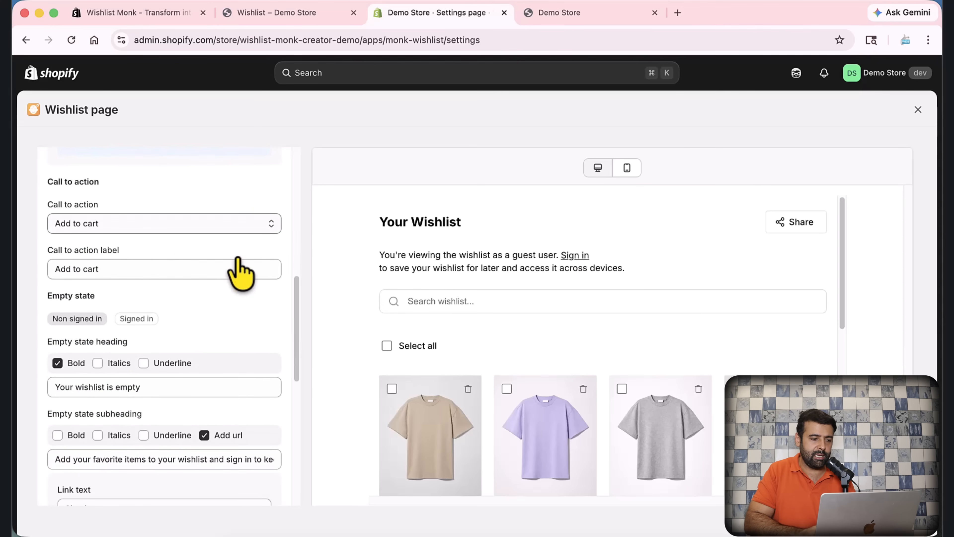
left_click(139, 226)
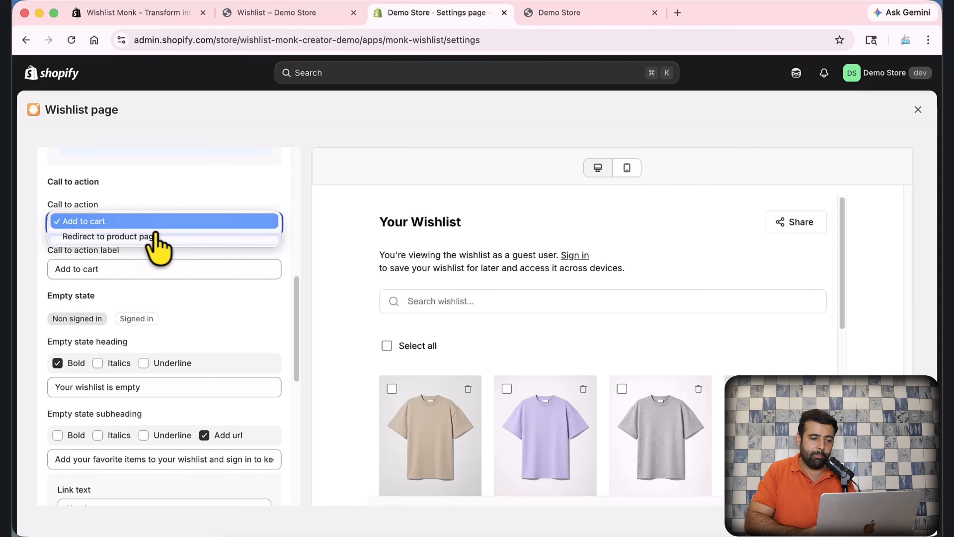
left_click(224, 190)
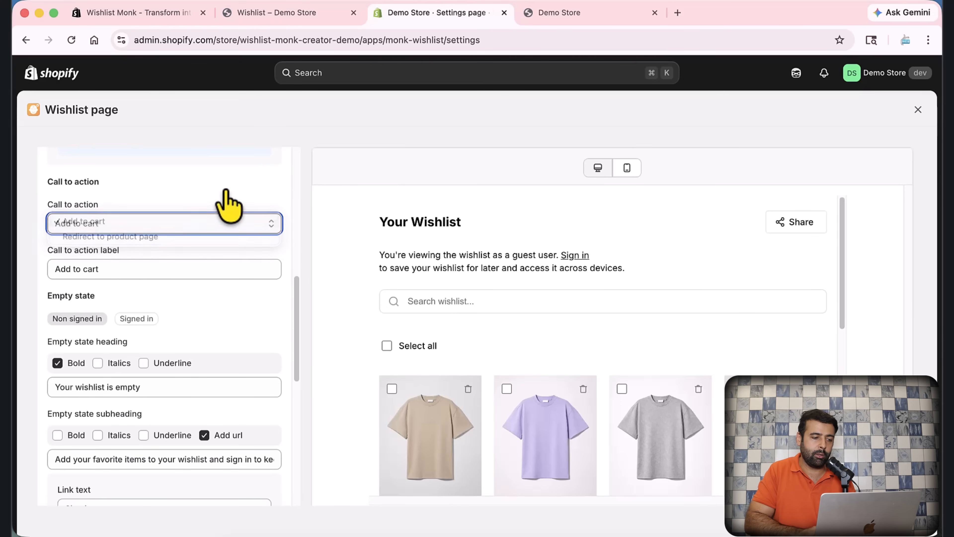
left_click(179, 271)
scroll(474, 263, "down", 5)
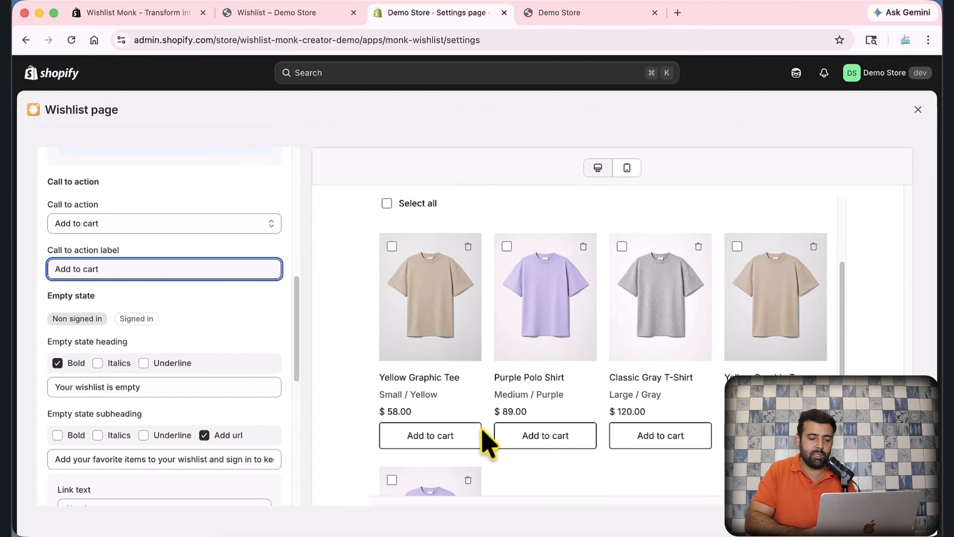
type("test")
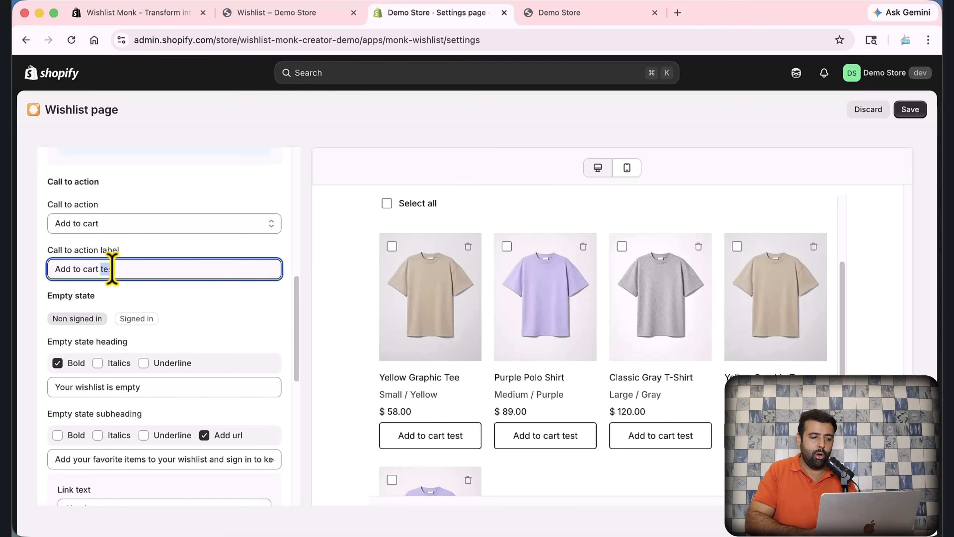
left_click_drag(111, 269, 278, 264)
key("BackSpace")
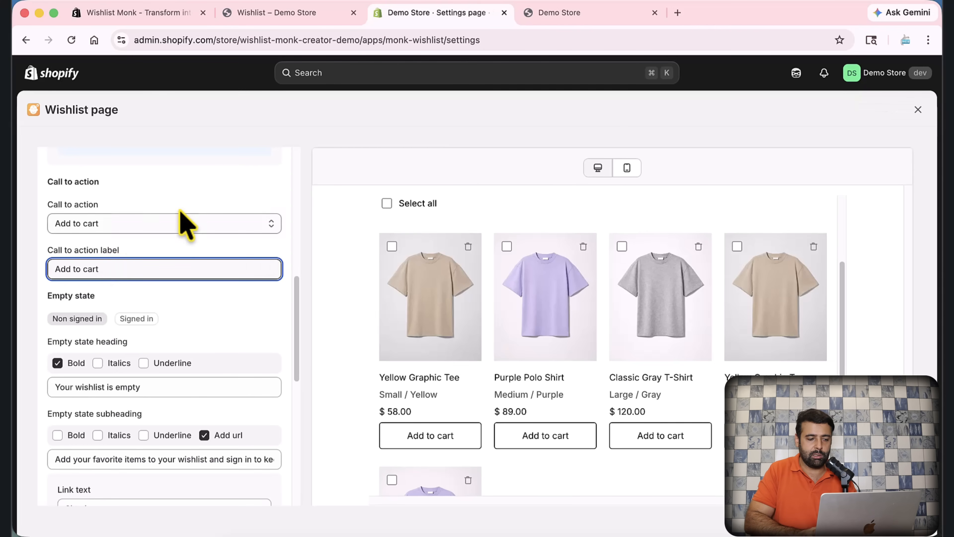
Step: Scroll through the Empty state and styling sections of the wishlist page settings
scroll(184, 224, "down", 2)
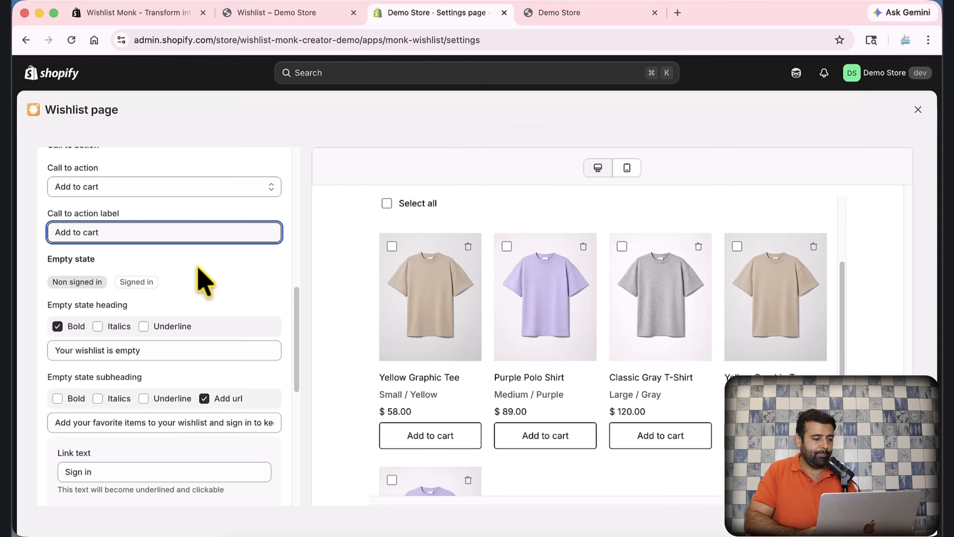
scroll(202, 278, "down", 3)
scroll(236, 254, "down", 10)
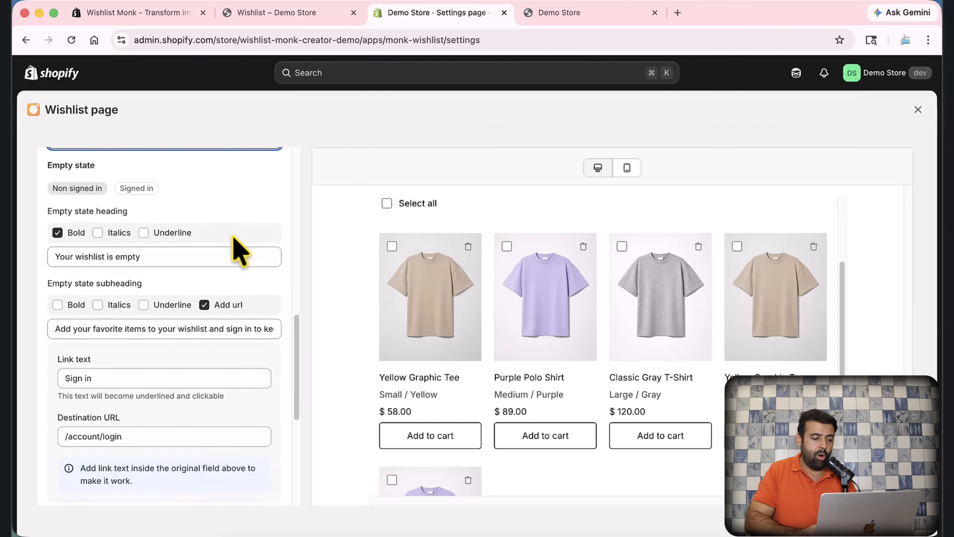
scroll(239, 251, "down", 3)
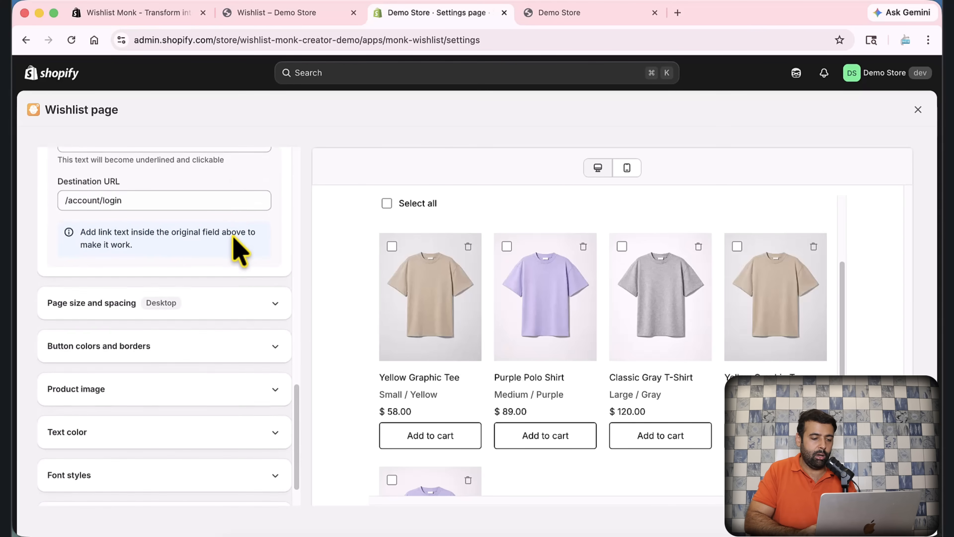
Step: Close the wishlist page styling preview and switch to the Demo Store's wishlist tab
scroll(239, 251, "down", 2)
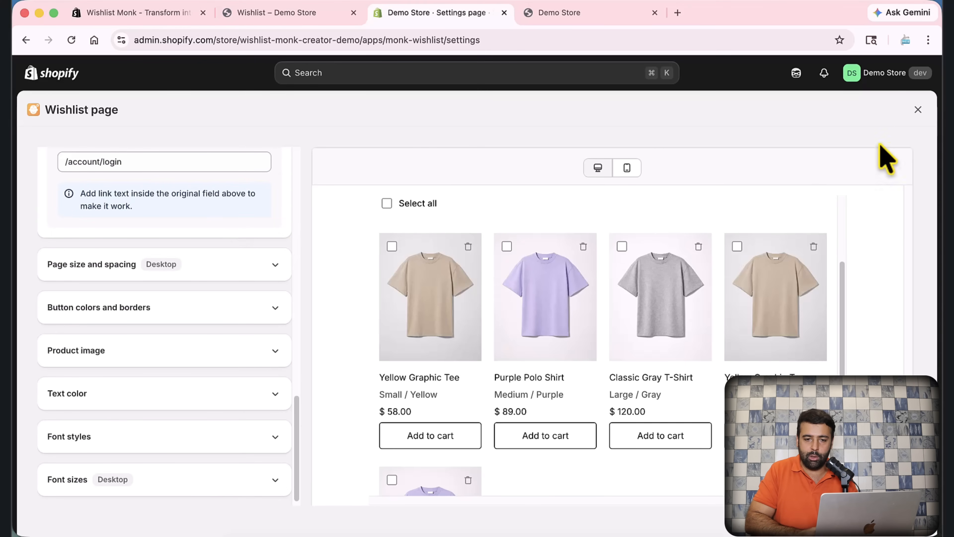
left_click(918, 109)
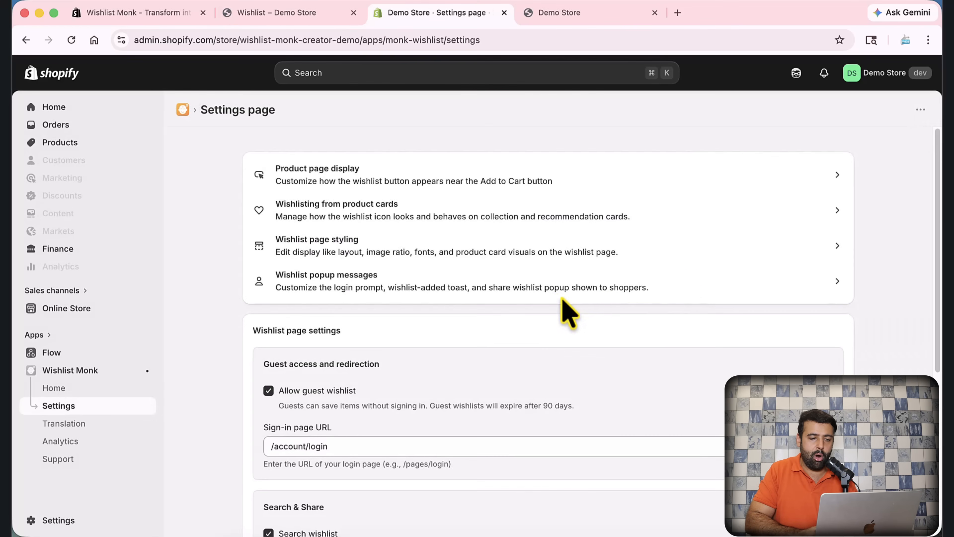
scroll(793, 324, "down", 3)
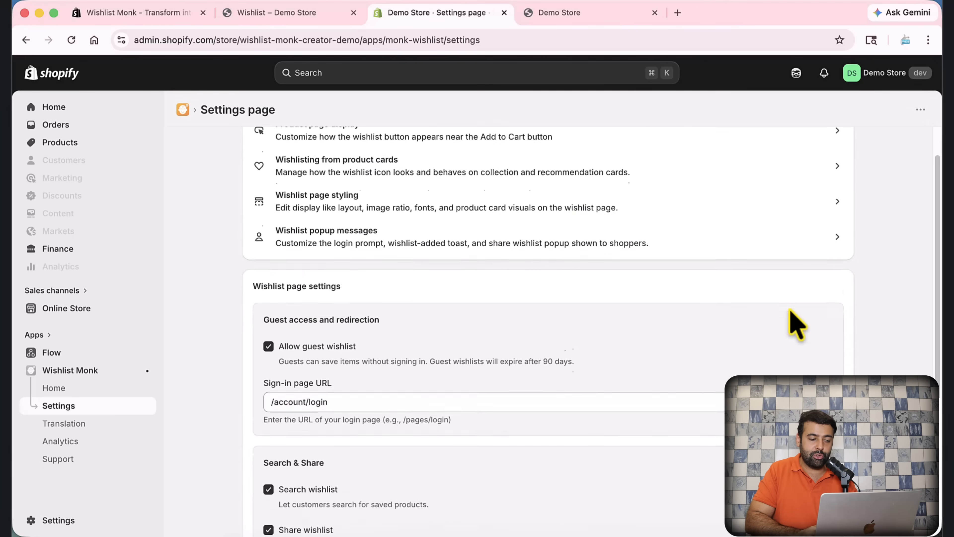
scroll(792, 324, "up", 1)
scroll(793, 324, "up", 2)
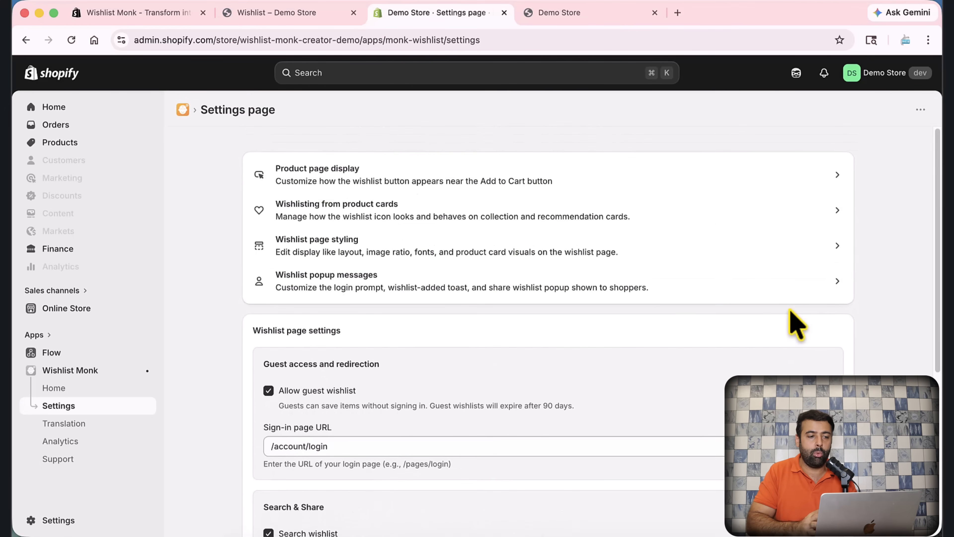
left_click(318, 17)
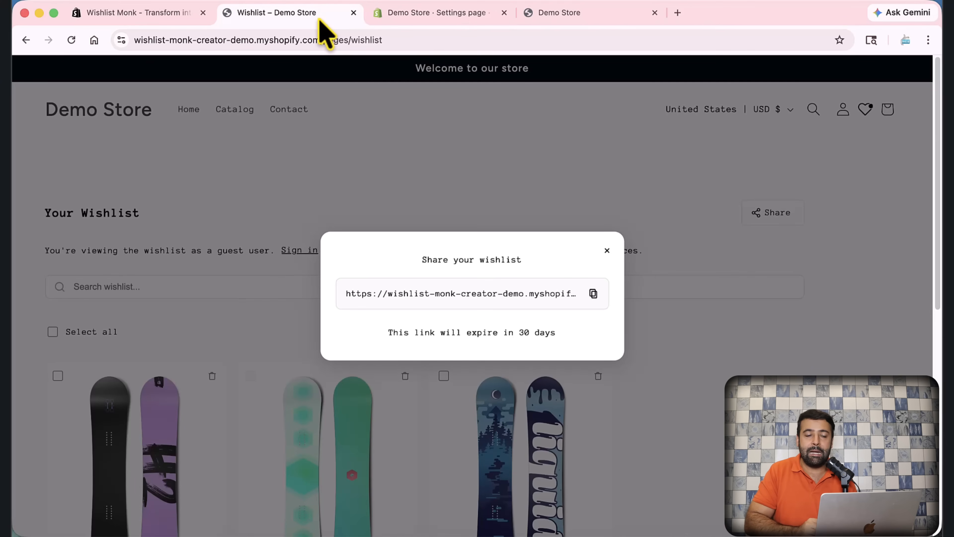
Step: Browse the wspdemostore home page down through the product grid and back to the hero banner
left_click(461, 17)
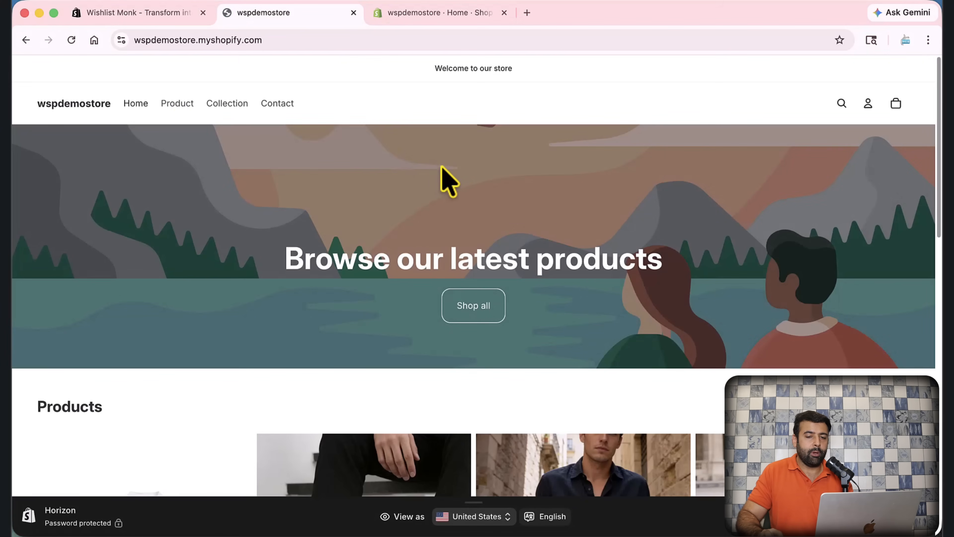
scroll(486, 173, "down", 15)
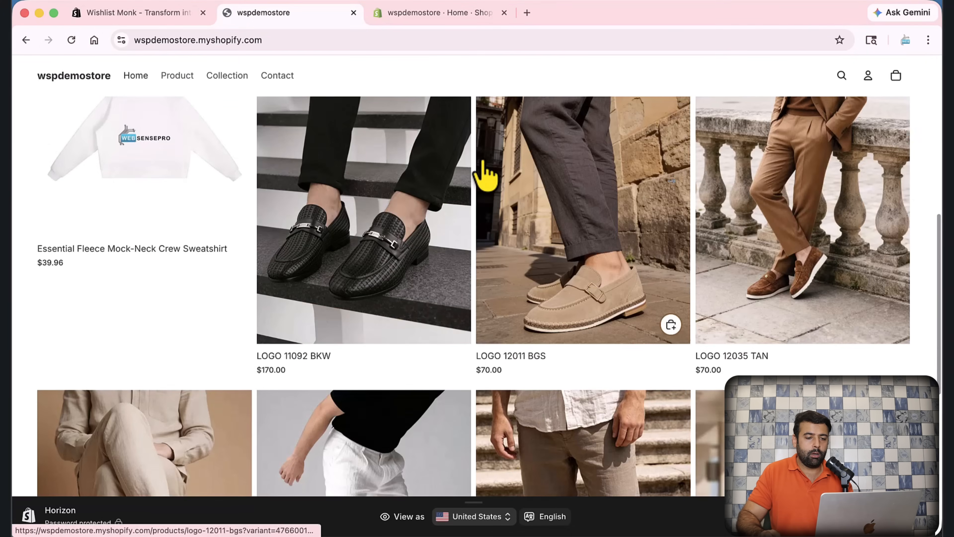
scroll(453, 299, "down", 2)
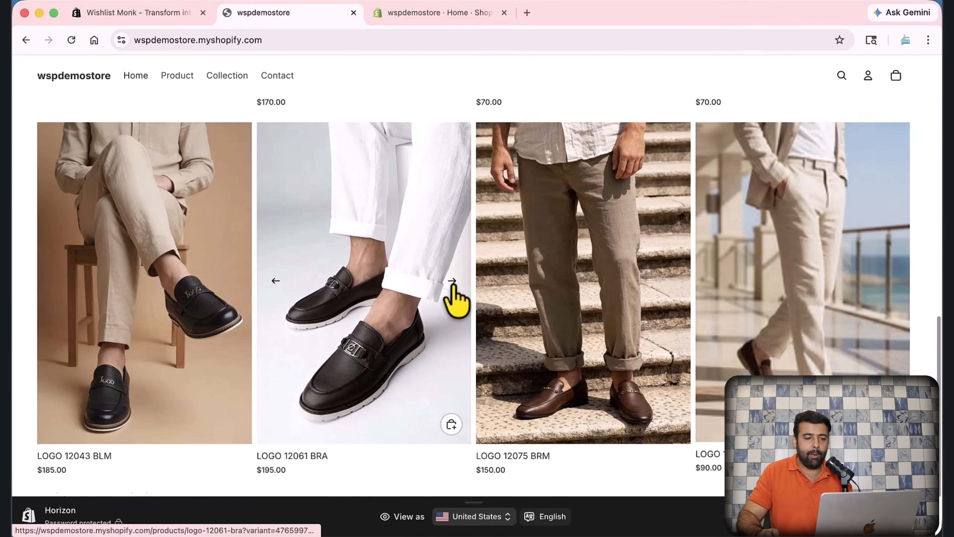
scroll(454, 299, "up", 15)
scroll(454, 285, "up", 2)
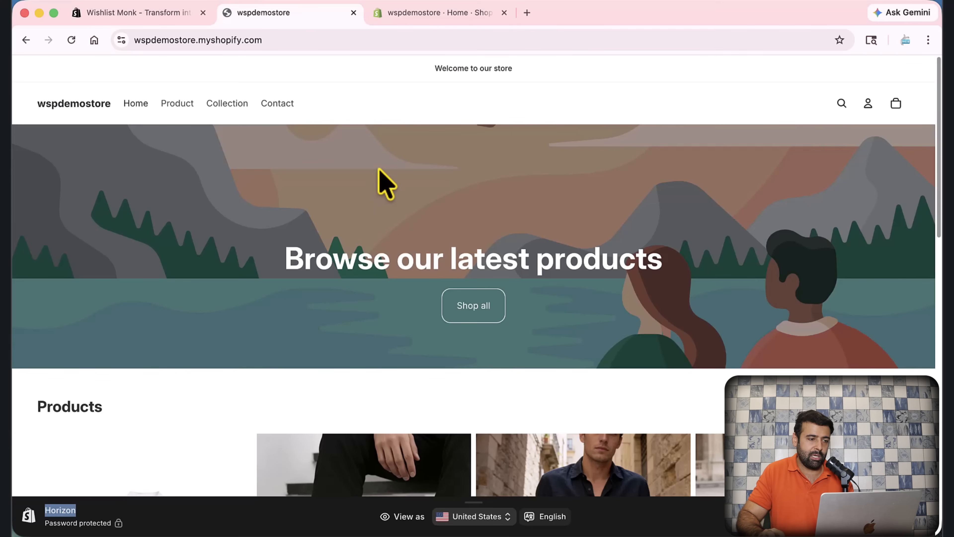
Step: Confirm the account uses wspdemostore, then install Wishlist Monk and approve its data access
left_click(139, 14)
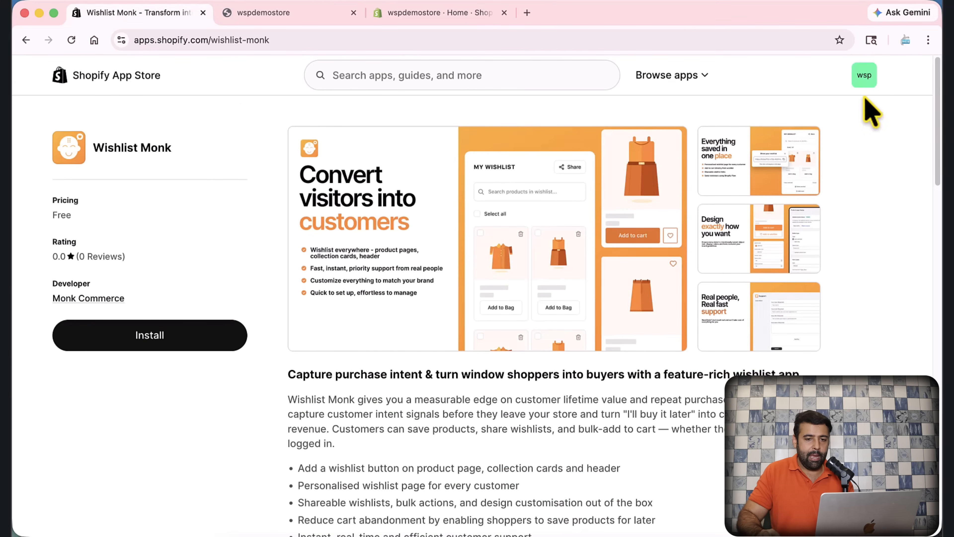
left_click(865, 80)
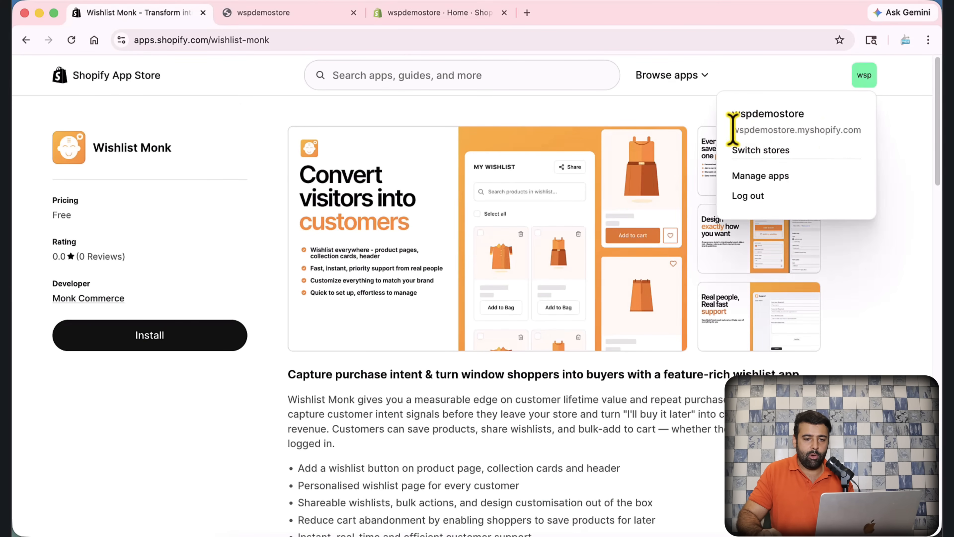
left_click_drag(732, 129, 866, 129)
left_click(892, 211)
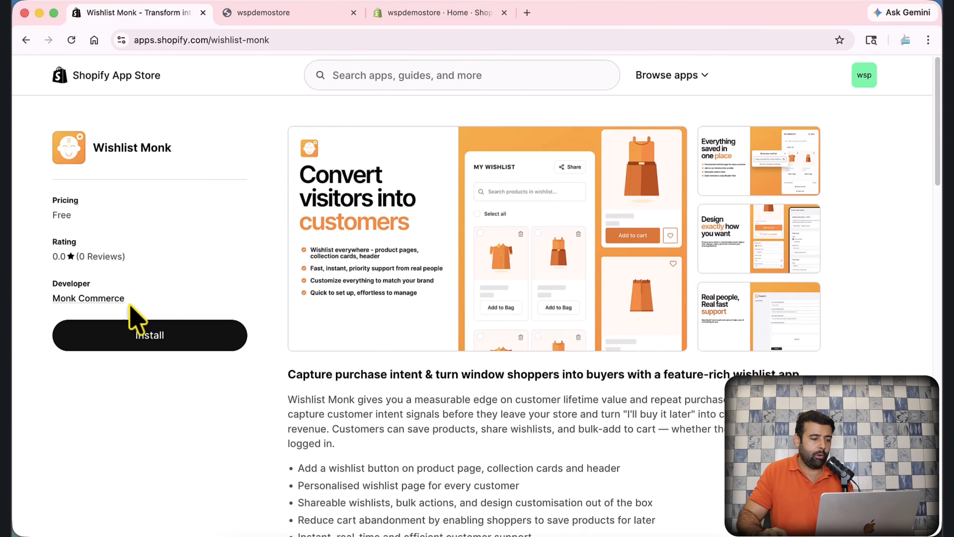
left_click(144, 340)
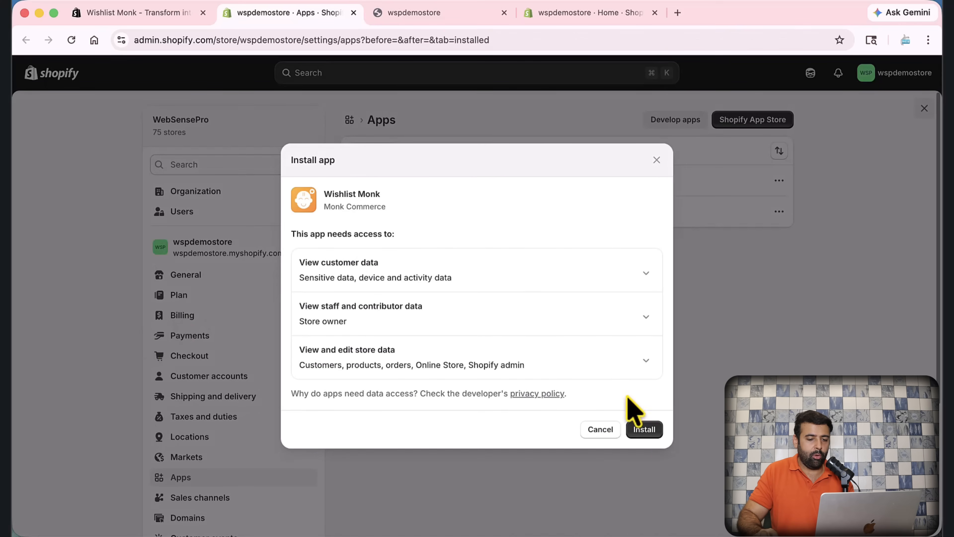
left_click(644, 429)
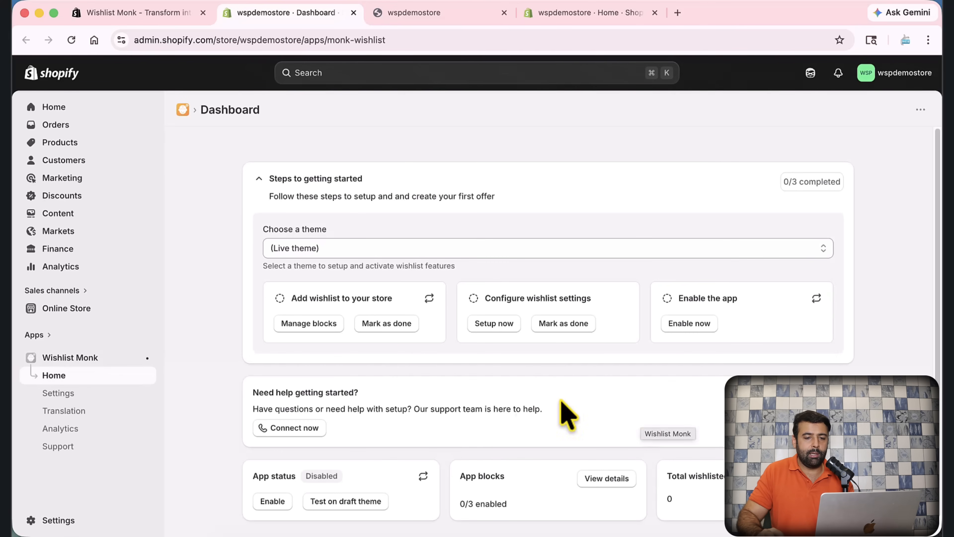
Step: Open Manage blocks to list the wishlist button, header icon and wishlist page blocks, all Disabled
scroll(608, 233, "down", 1)
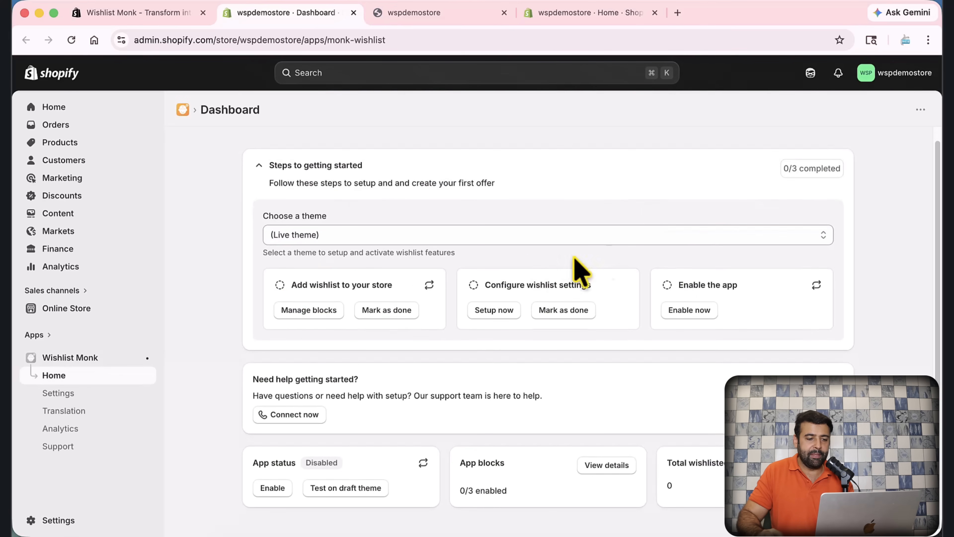
left_click(293, 309)
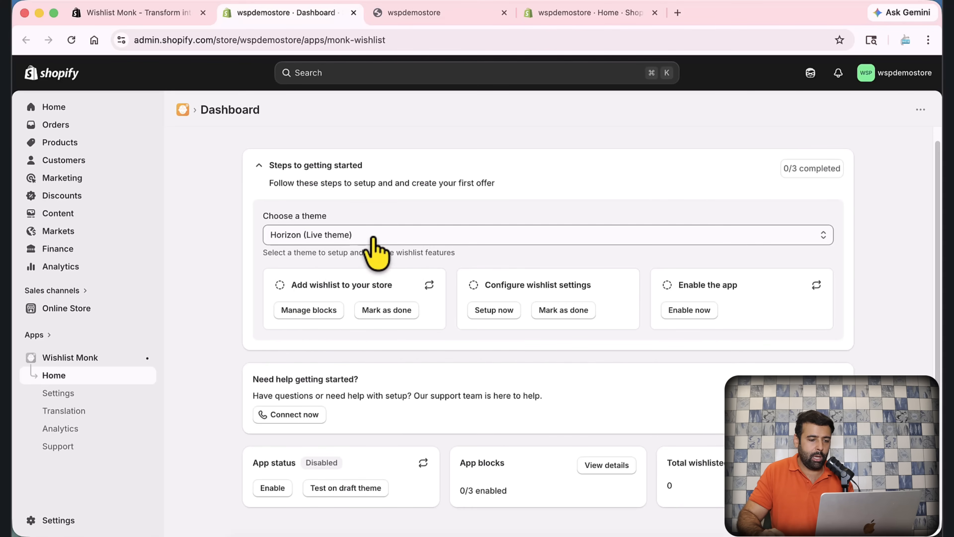
left_click(307, 310)
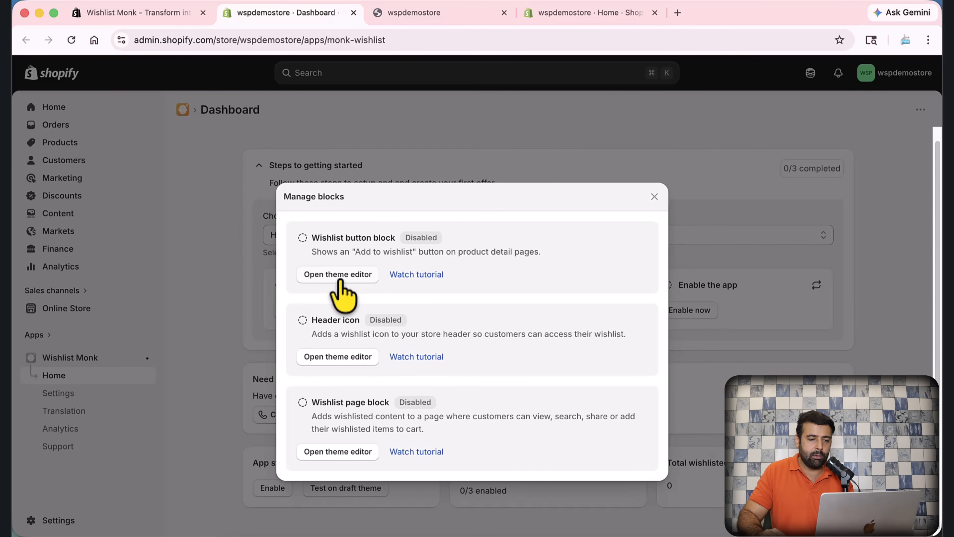
left_click_drag(310, 239, 392, 237)
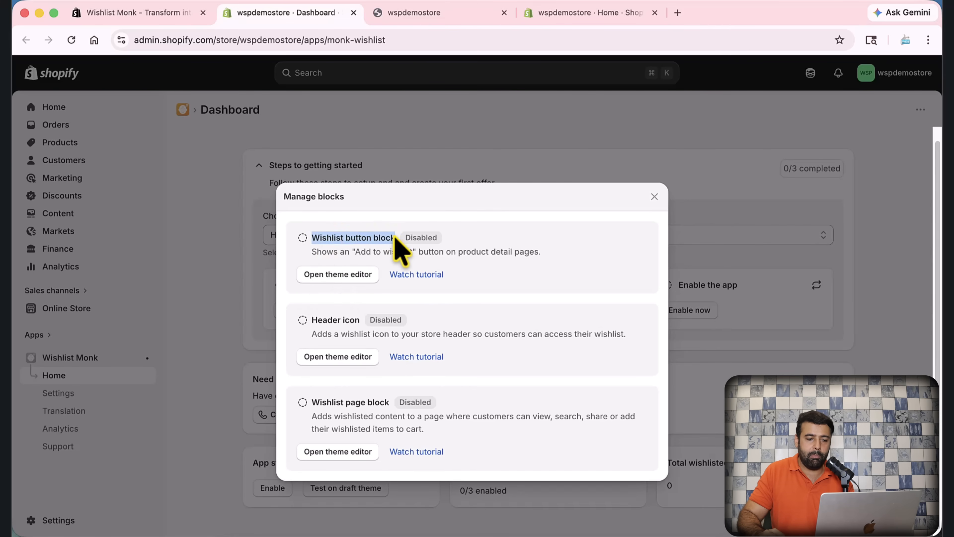
Step: Add the Wishlist button block to the product page and move it below the variant picker
left_click(343, 276)
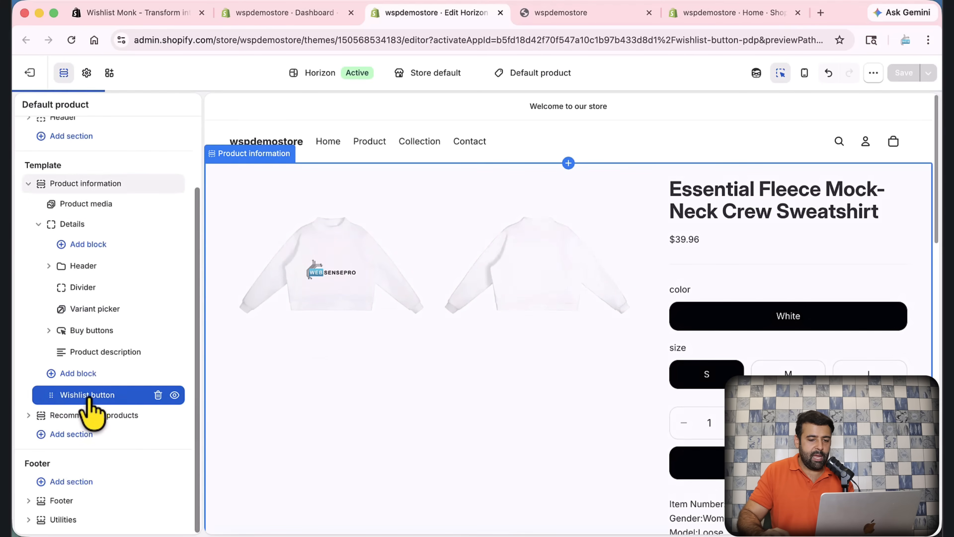
left_click(79, 395)
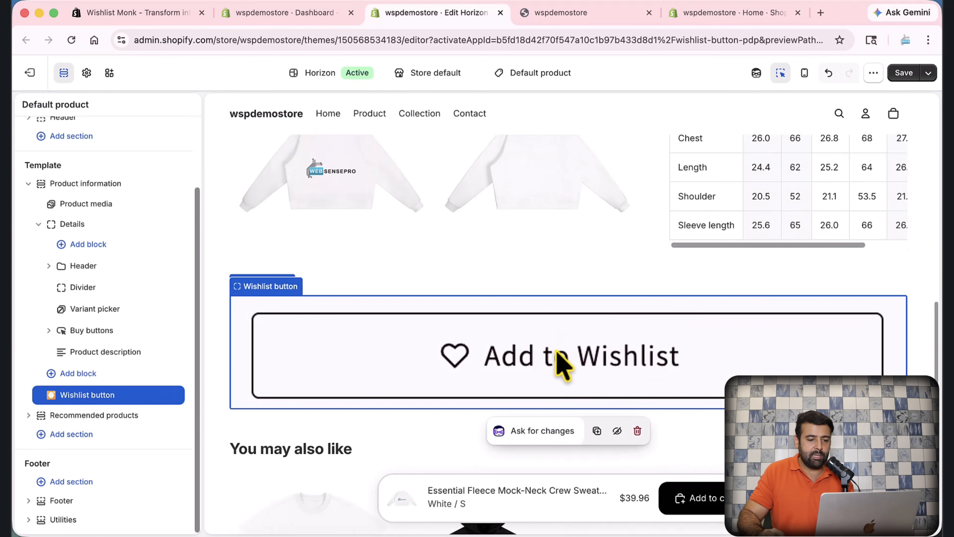
scroll(730, 351, "up", 5)
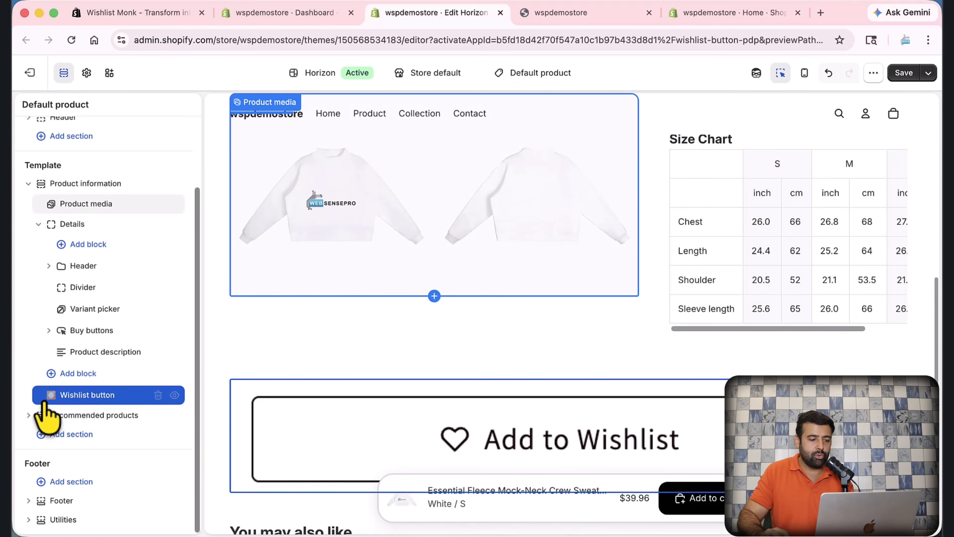
left_click_drag(51, 396, 96, 327)
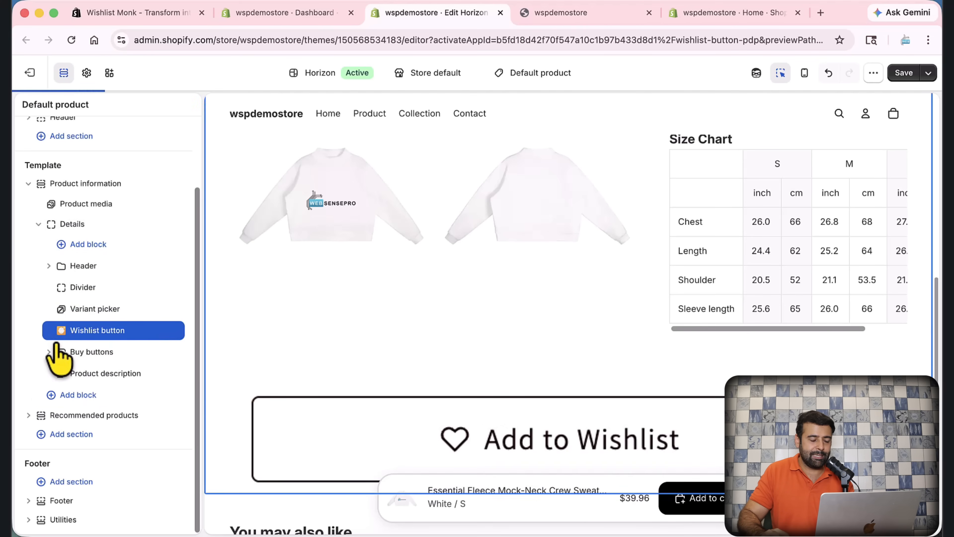
Step: Save the product page and close the theme editor, back to the blocks list
scroll(777, 373, "up", 5)
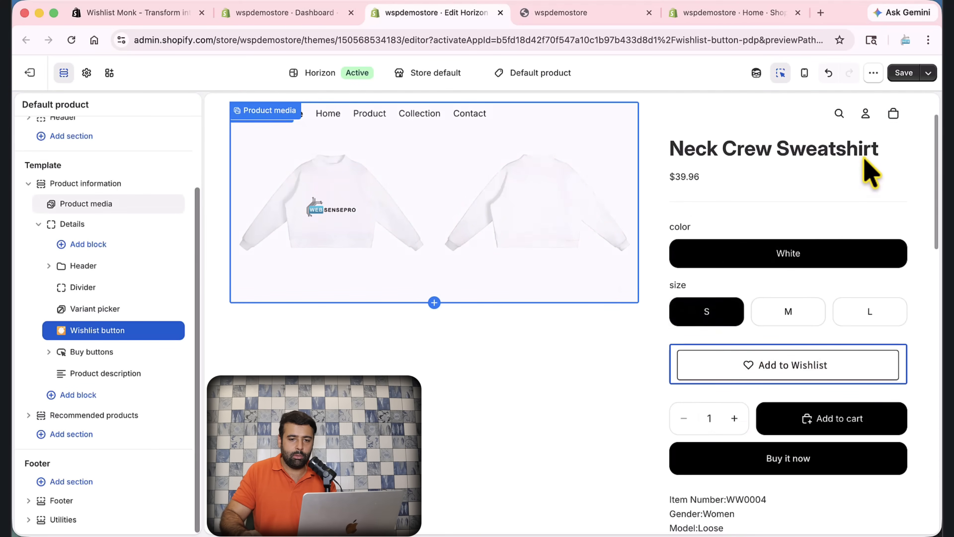
left_click(903, 76)
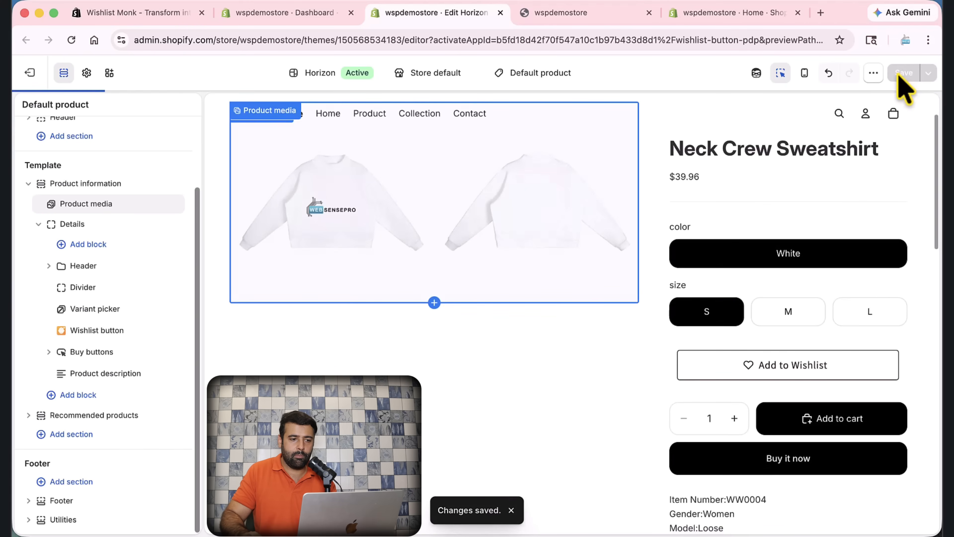
left_click(499, 13)
left_click(505, 279)
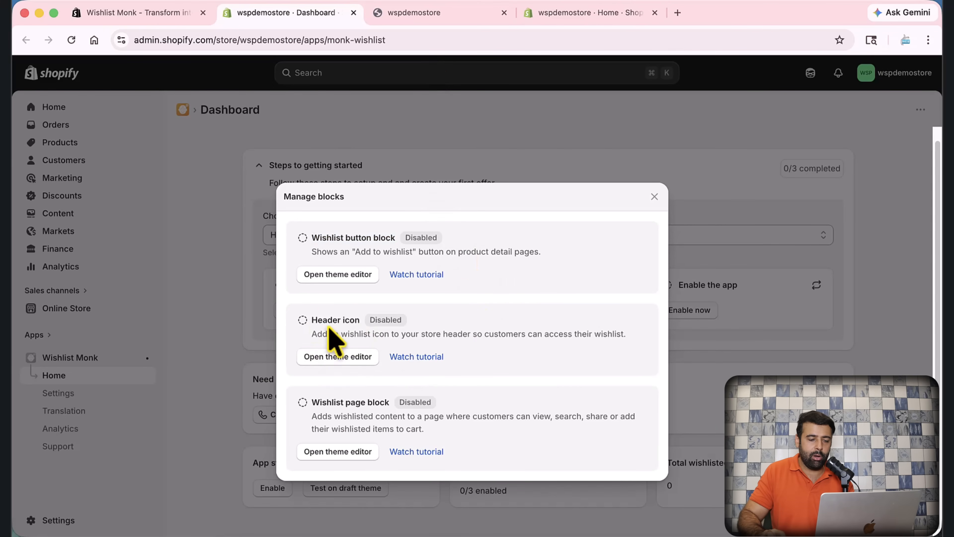
Step: Add the wishlist header icon block to Horizon's home page, save it, and view the storefront
left_click(340, 360)
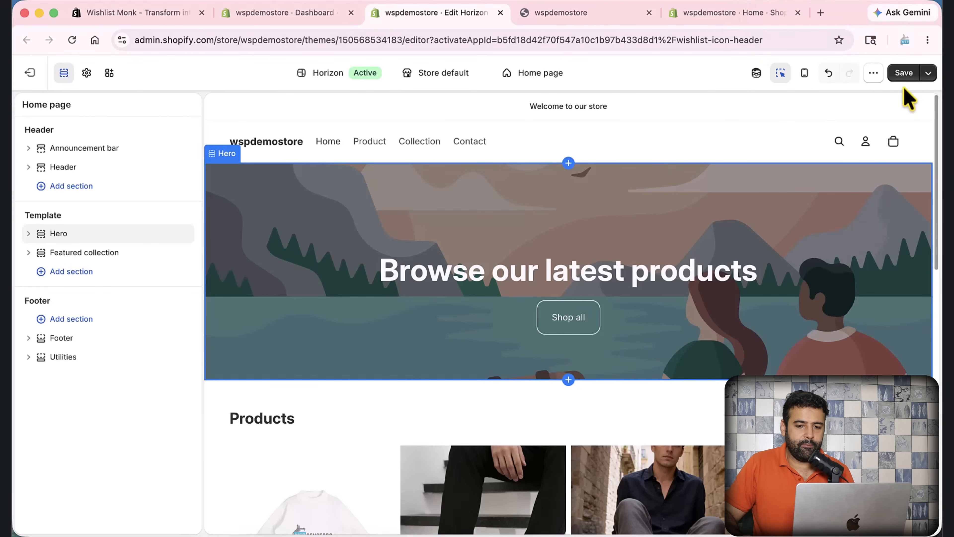
left_click(905, 74)
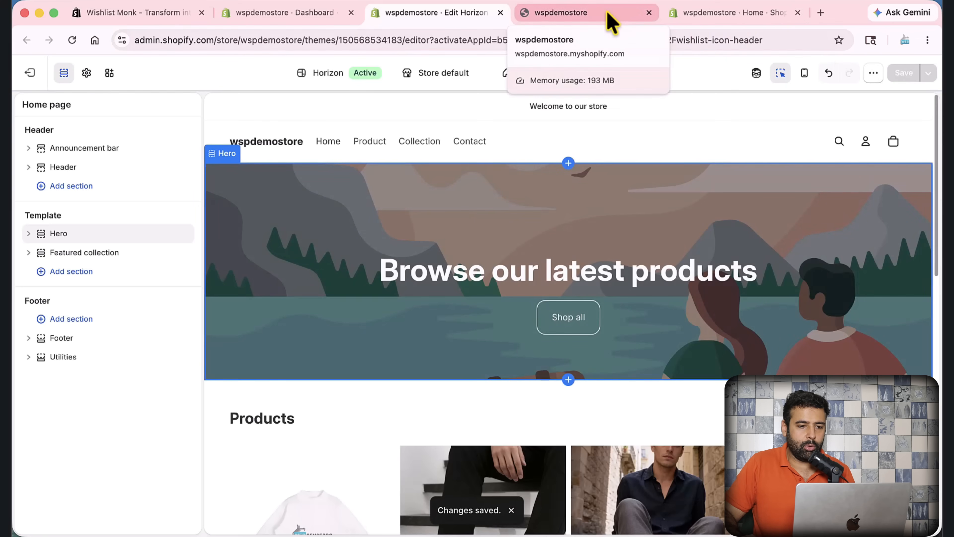
left_click(611, 23)
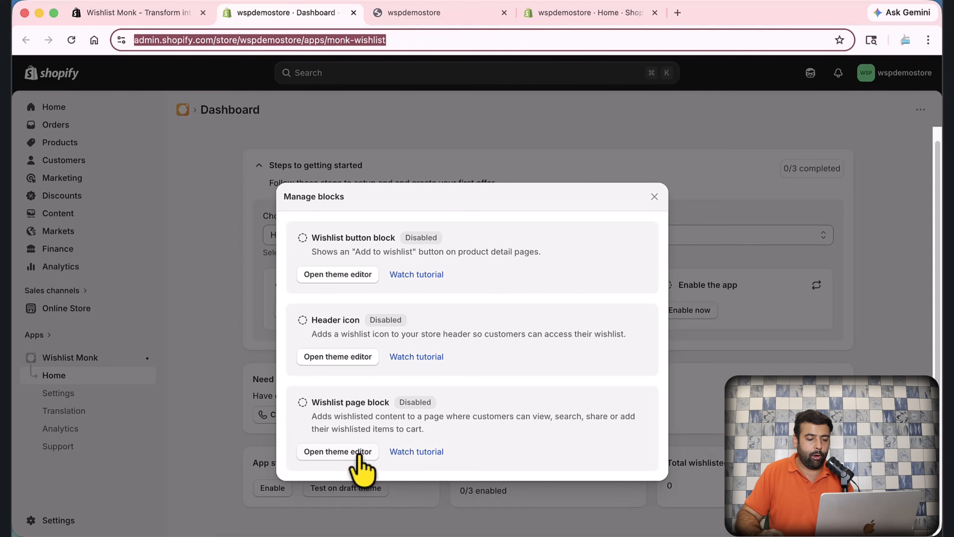
Step: Open the Wishlist page block in the theme editor, check its preview, and save the theme
left_click(327, 452)
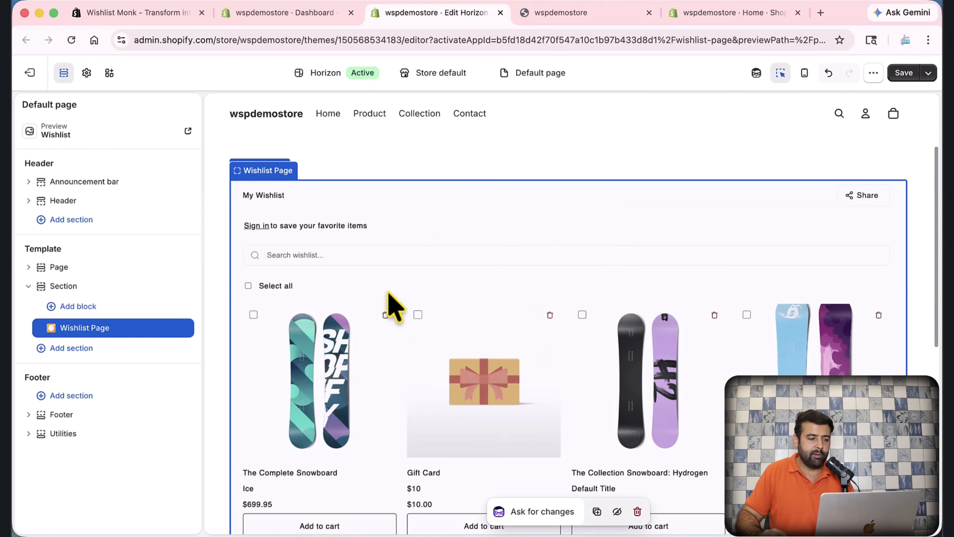
scroll(549, 383, "down", 1)
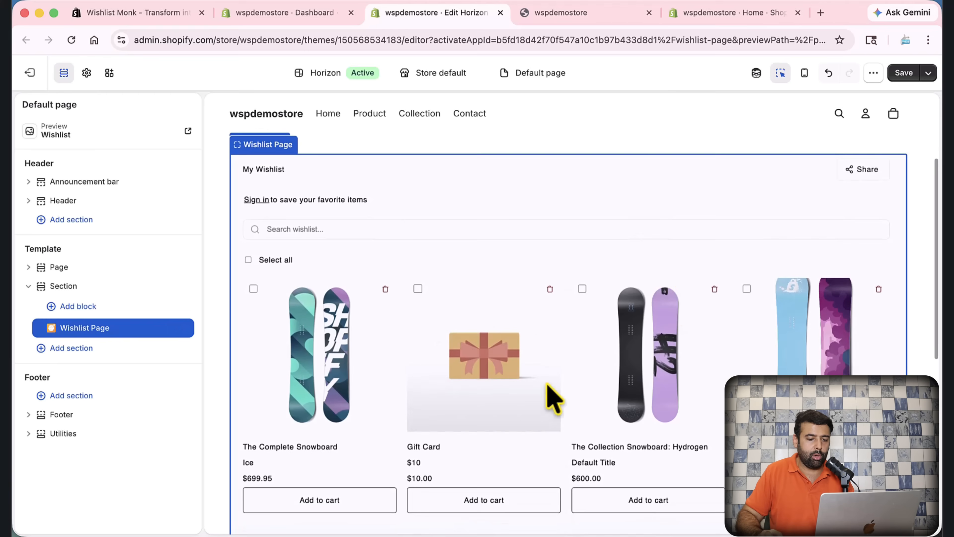
scroll(602, 351, "up", 4)
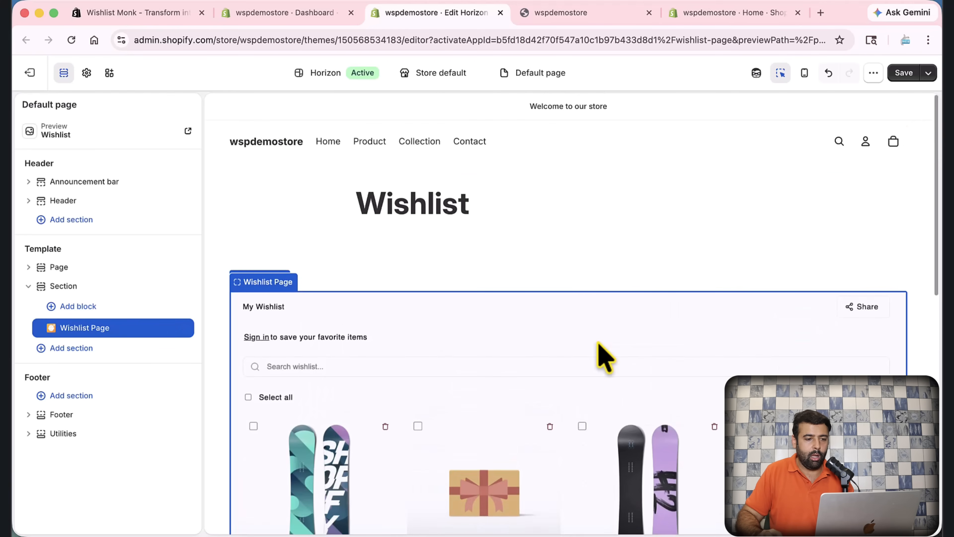
left_click(904, 77)
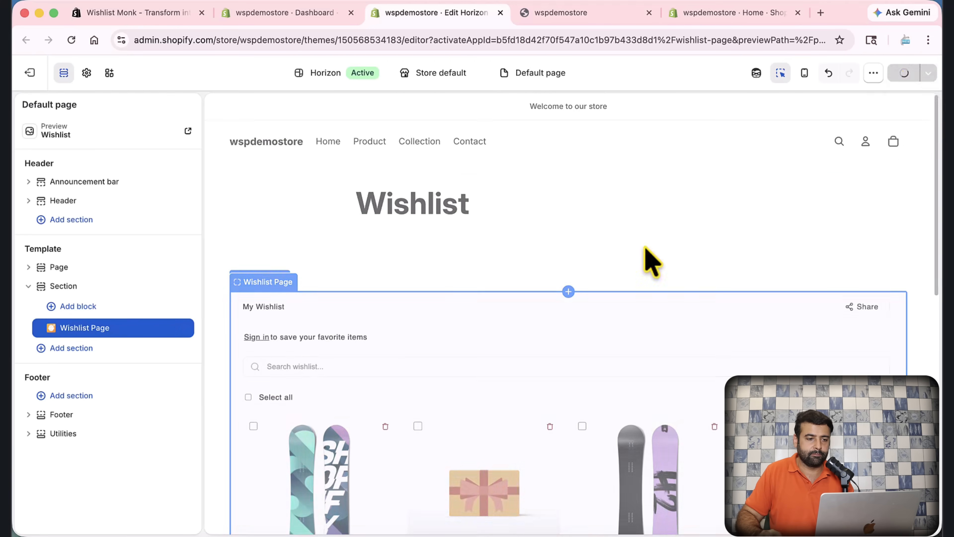
left_click(294, 16)
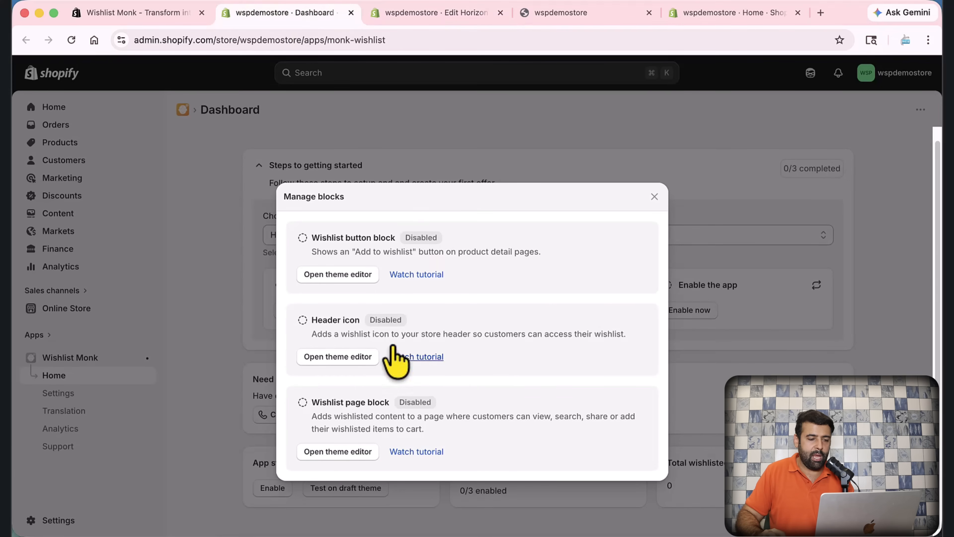
Step: Close the blocks list and switch on the Monk-Wishlist app embed in Horizon's theme
left_click(655, 196)
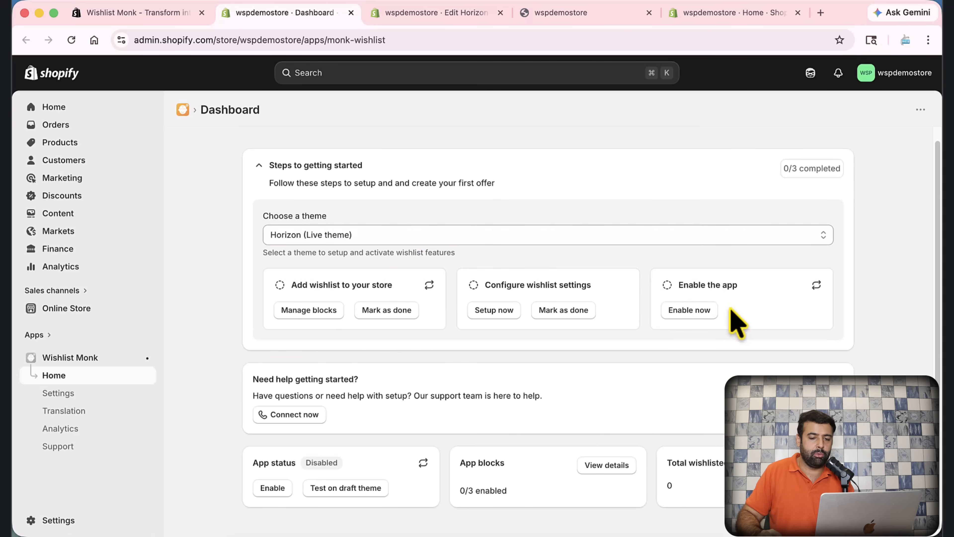
left_click(696, 312)
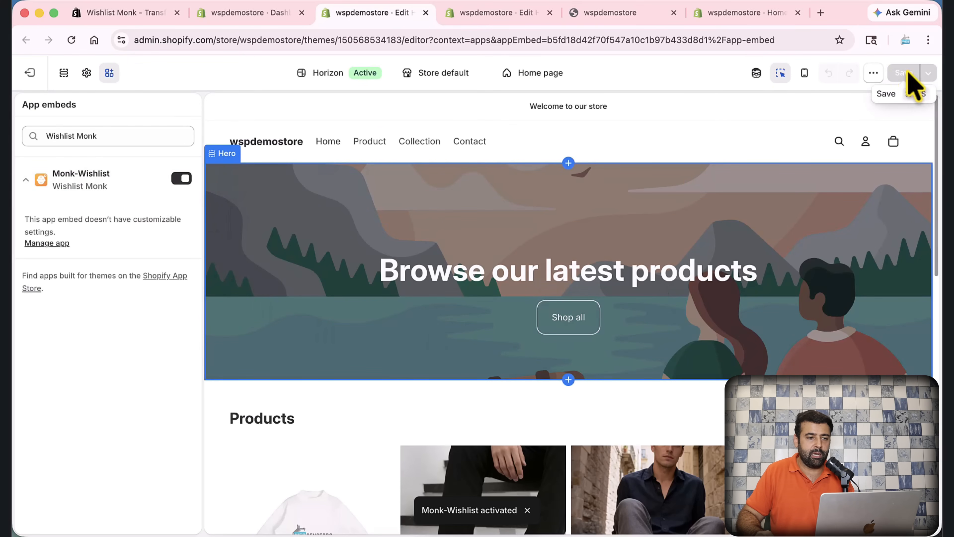
left_click(426, 13)
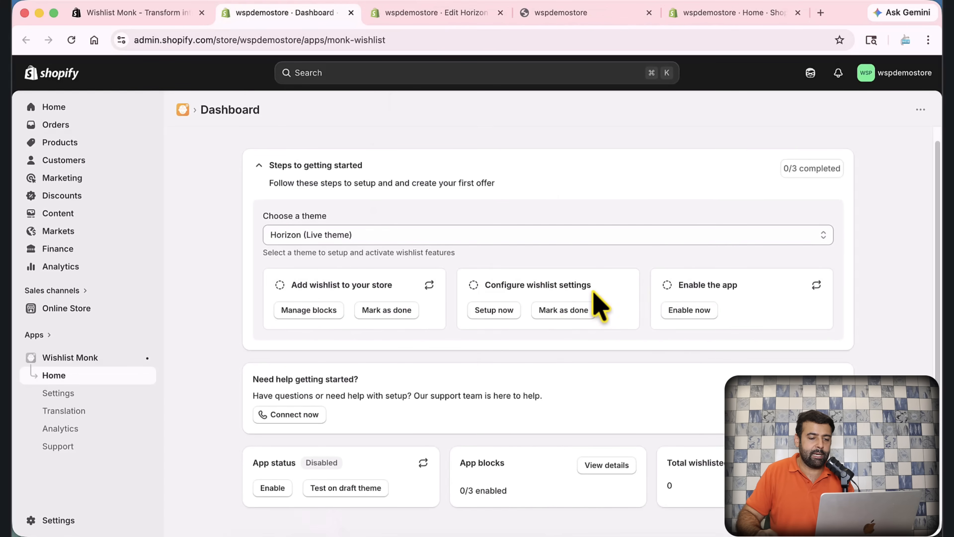
Step: Open Wishlist Monk's settings and go to the Wishlist popup messages section
left_click(495, 312)
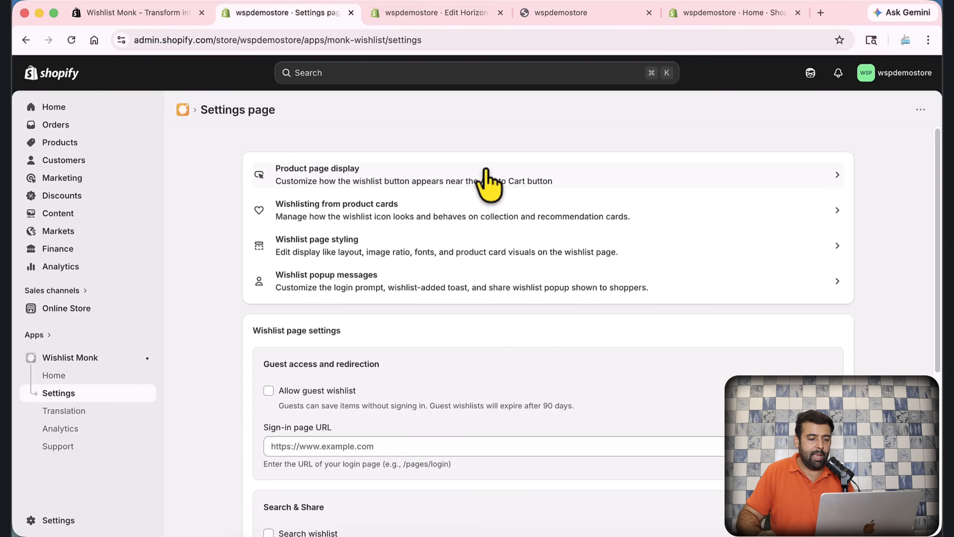
scroll(486, 188, "down", 8)
scroll(487, 287, "up", 8)
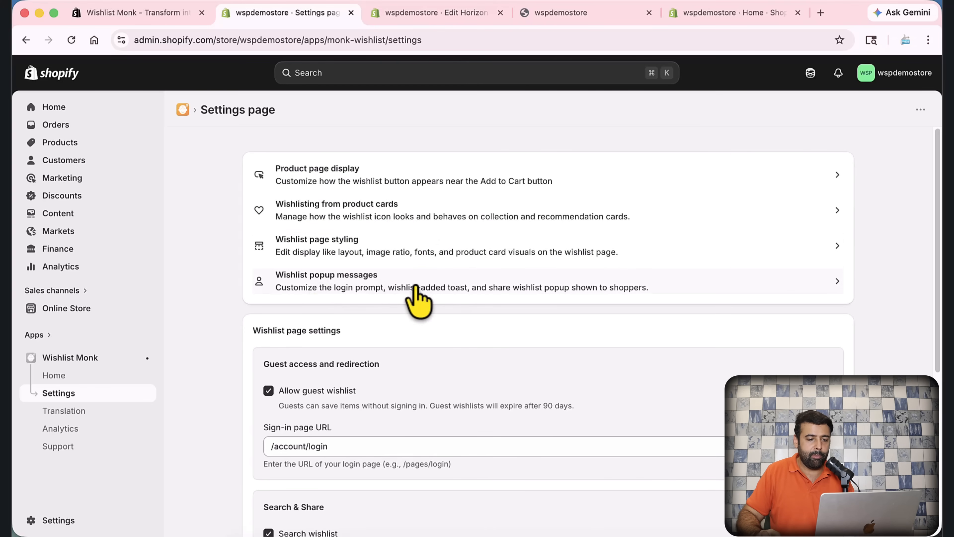
left_click(432, 288)
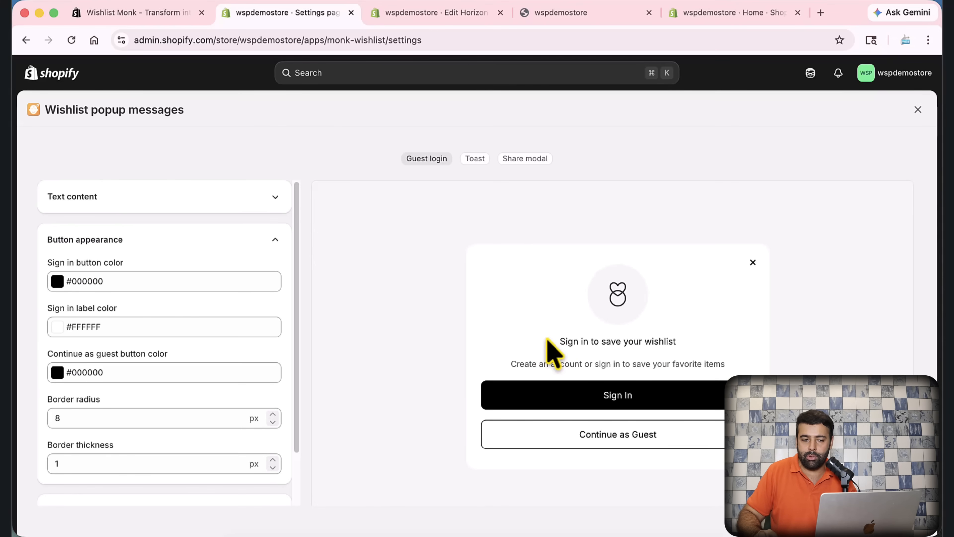
Step: Preview the 'Added to wishlist' toast and then the share wishlist popup
left_click(474, 158)
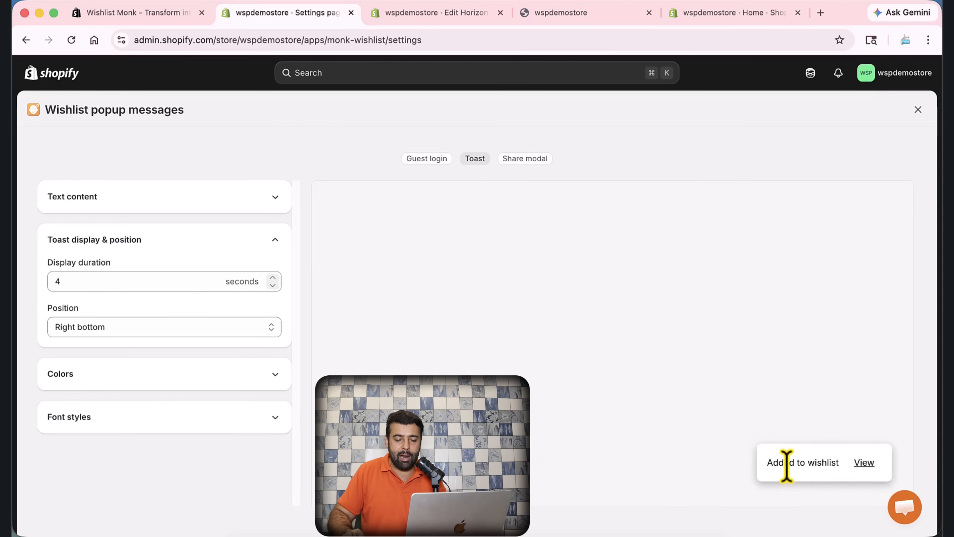
scroll(823, 461, "up", 2)
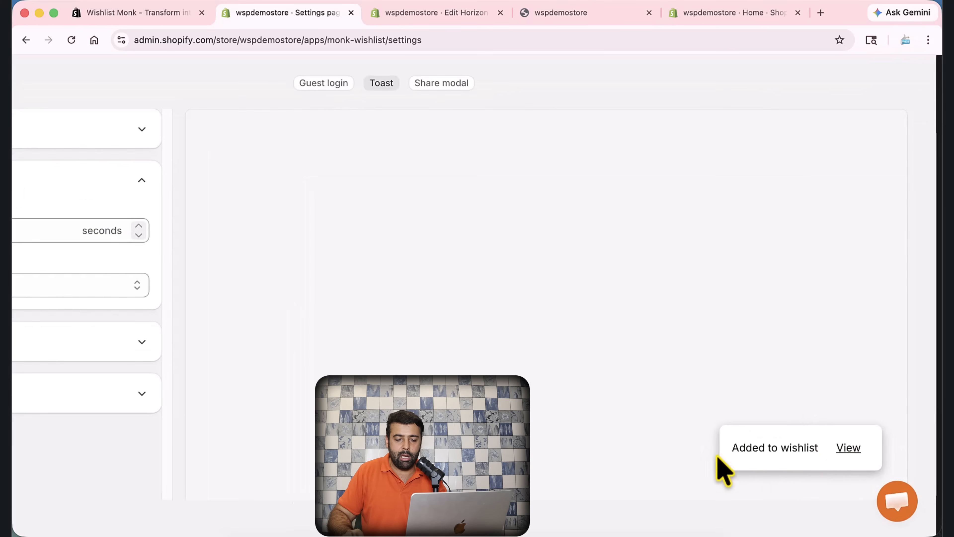
left_click_drag(732, 447, 878, 466)
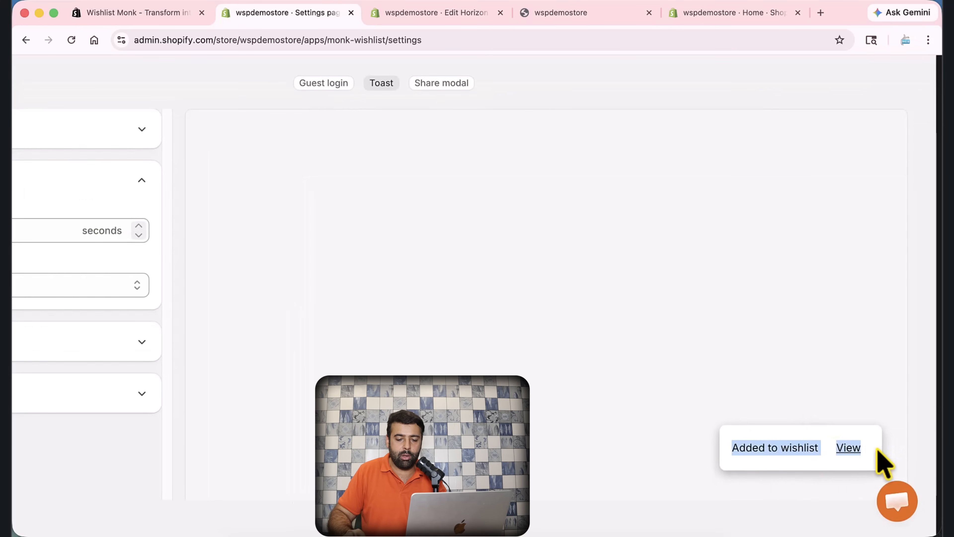
scroll(746, 415, "down", 2)
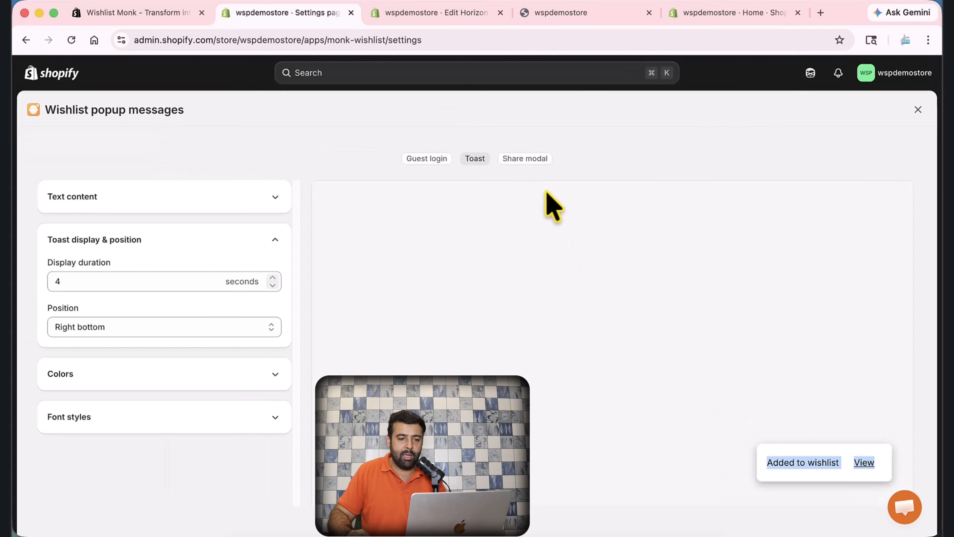
left_click(534, 160)
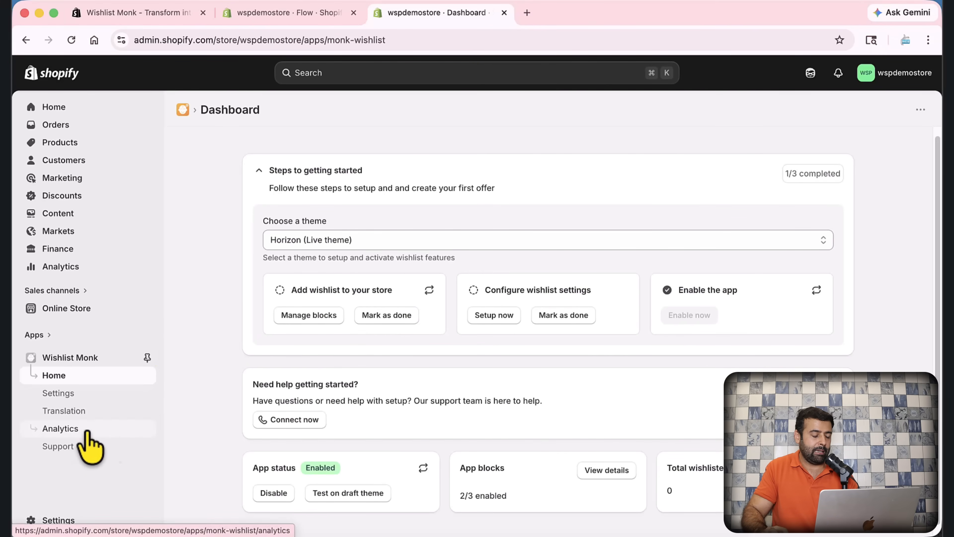
Step: Check analytics showing 0 wishlist saves and orders, then bring up Shopify Flow's Workflows page
left_click(87, 444)
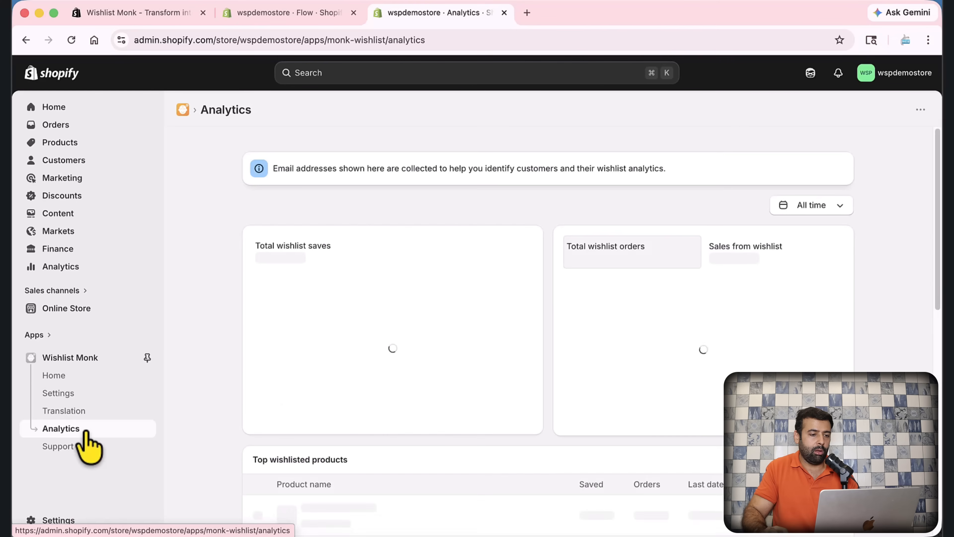
scroll(827, 245, "down", 2)
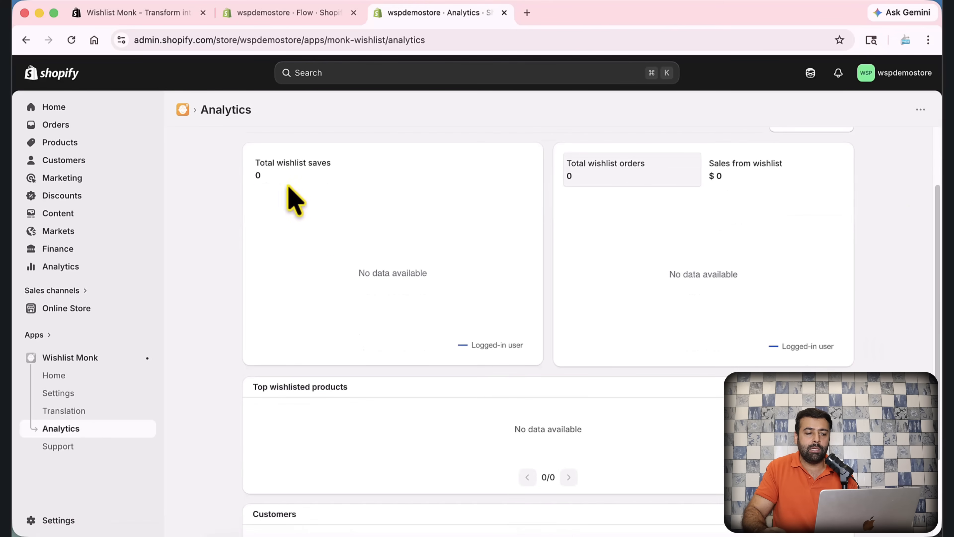
left_click_drag(255, 164, 337, 179)
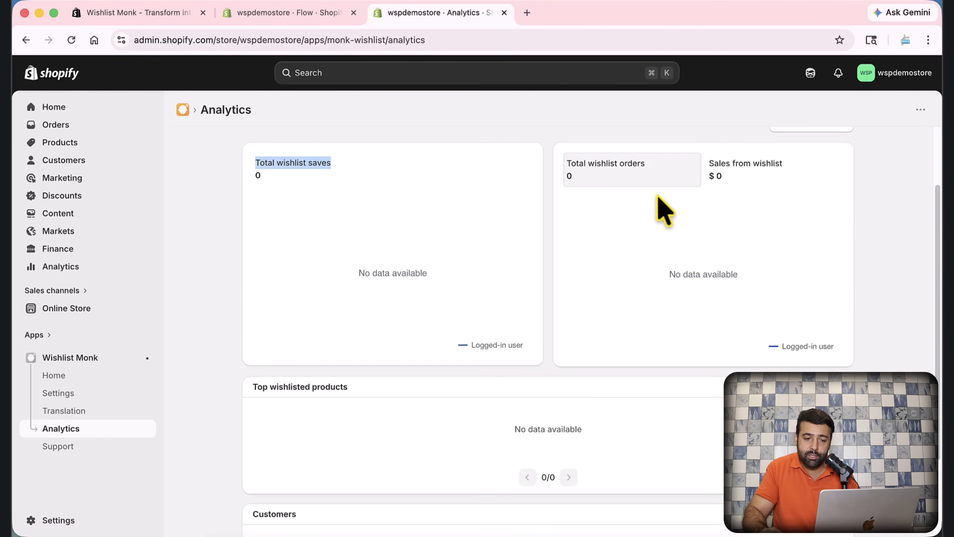
scroll(729, 214, "down", 3)
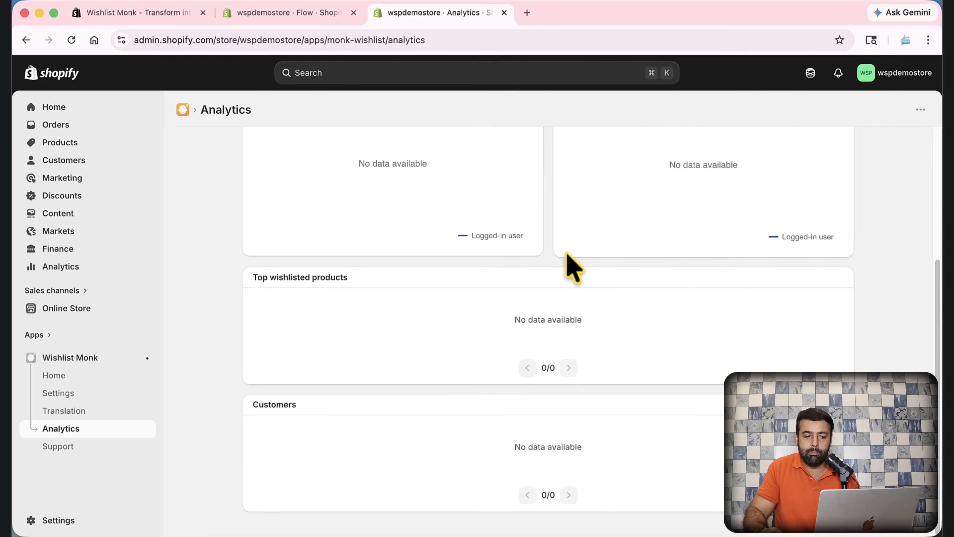
scroll(573, 267, "up", 5)
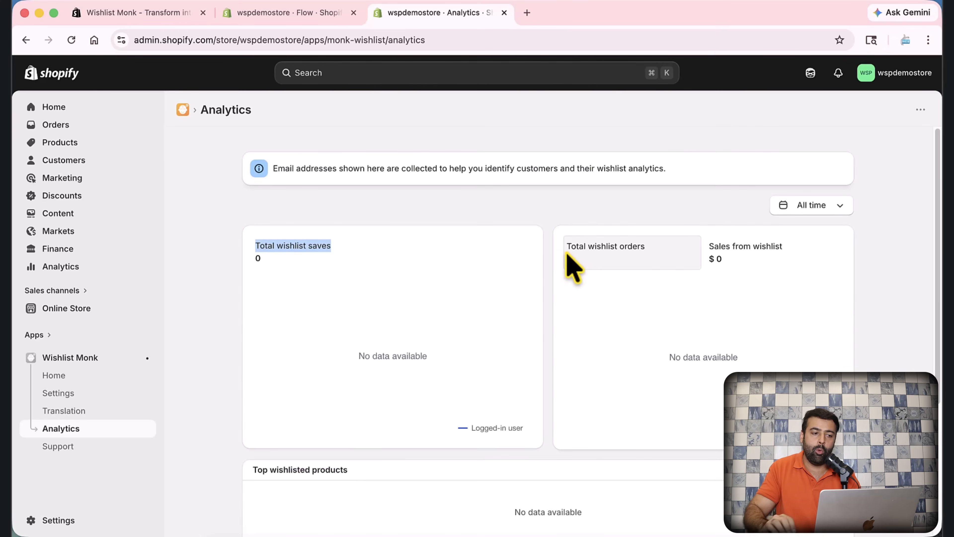
left_click(297, 15)
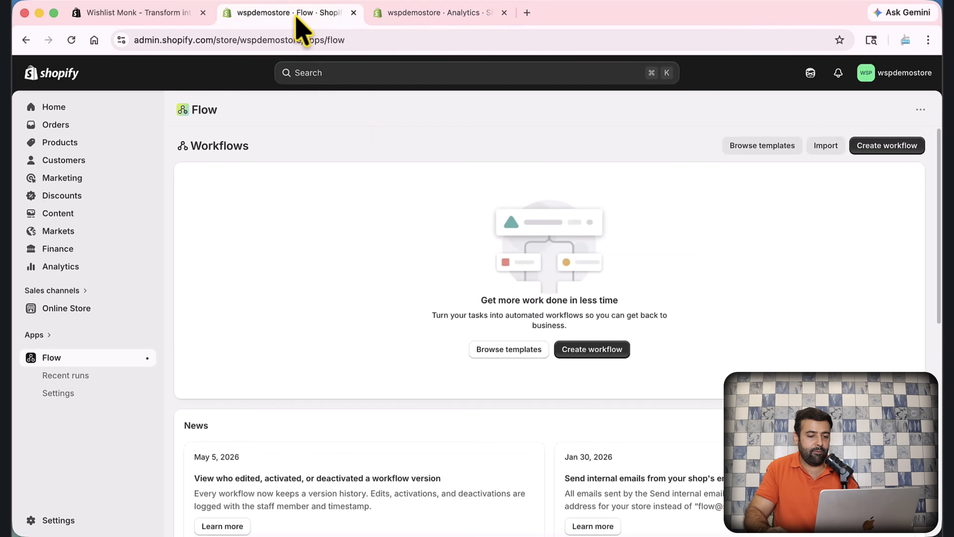
Step: Create a new Flow workflow and list Wishlist Monk's five available triggers for selection
left_click(598, 351)
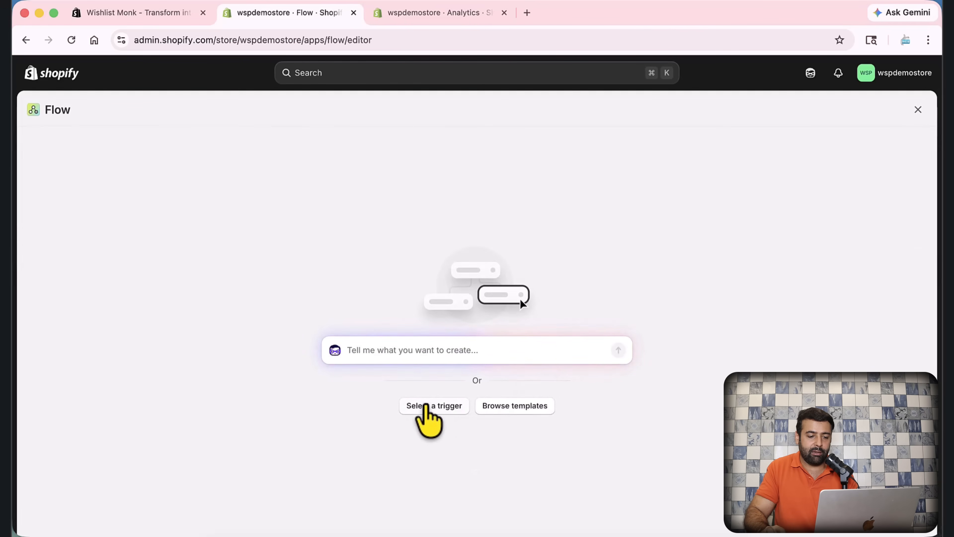
left_click(425, 405)
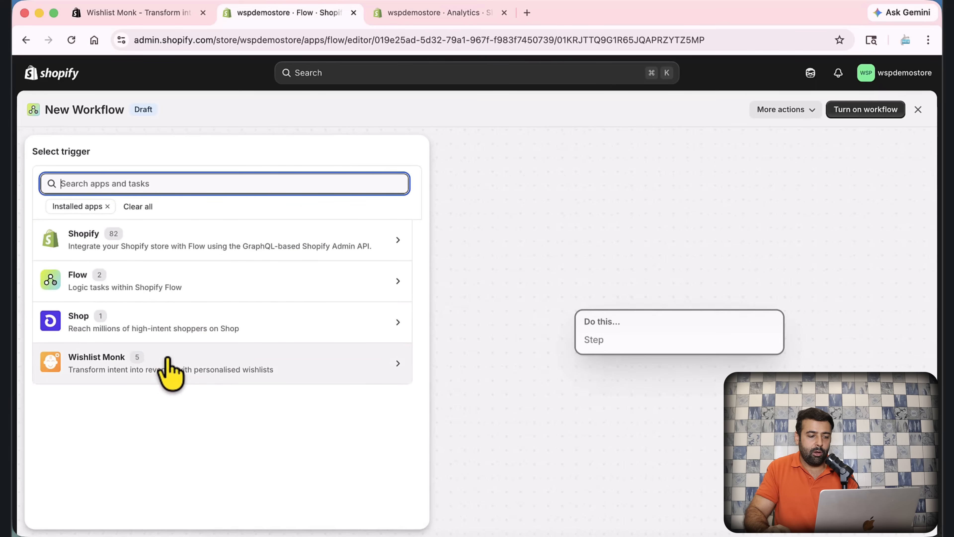
left_click(257, 380)
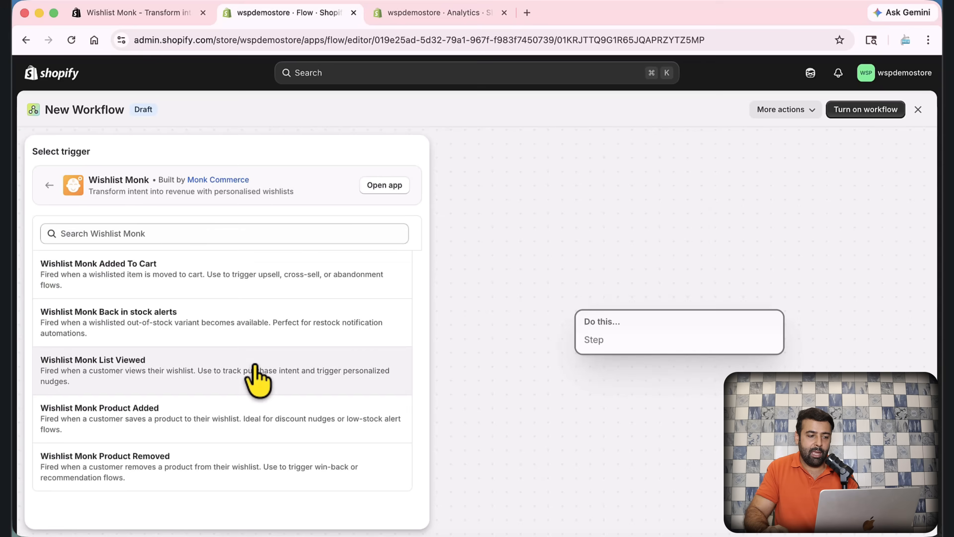